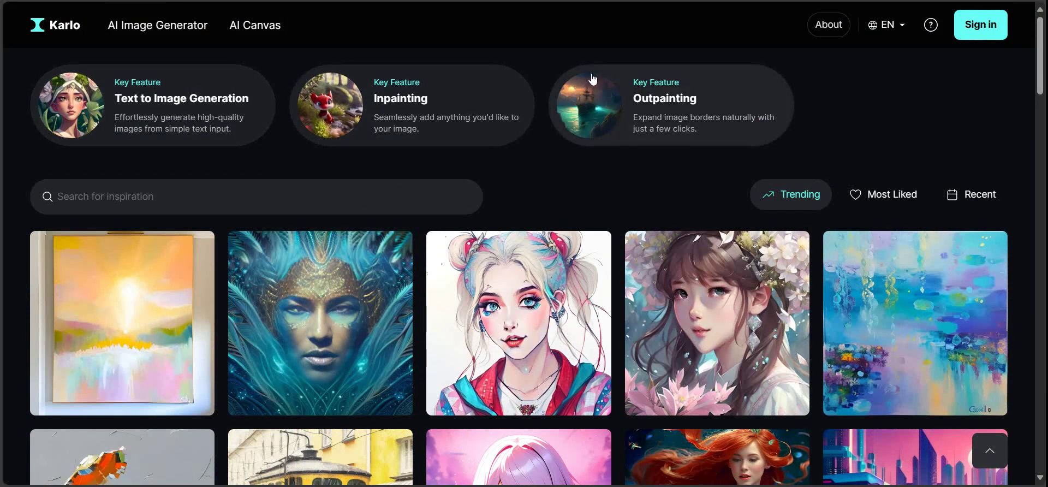
# - Open the About page and look through its use cases, key features, Karlo models, publications and services
pyautogui.click(837, 32)
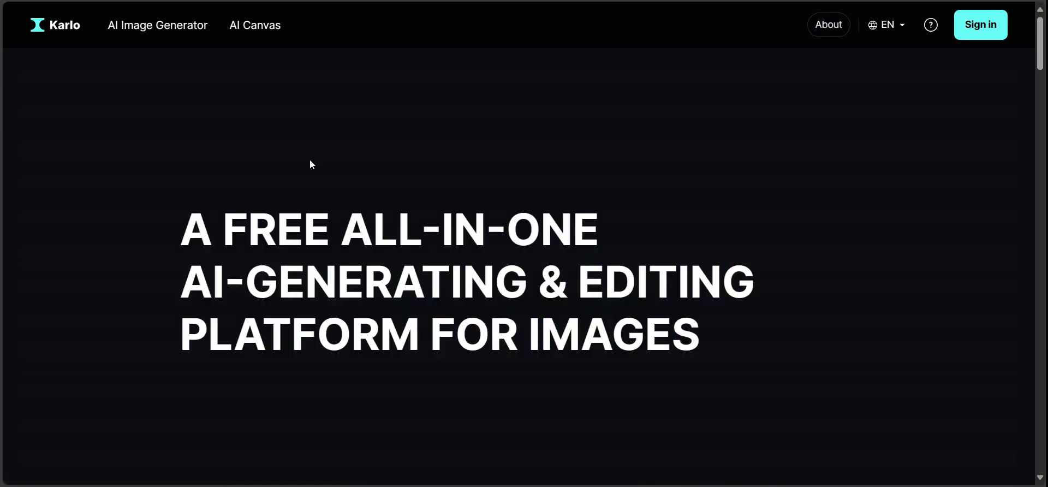
pyautogui.scroll(-10, 469, 261)
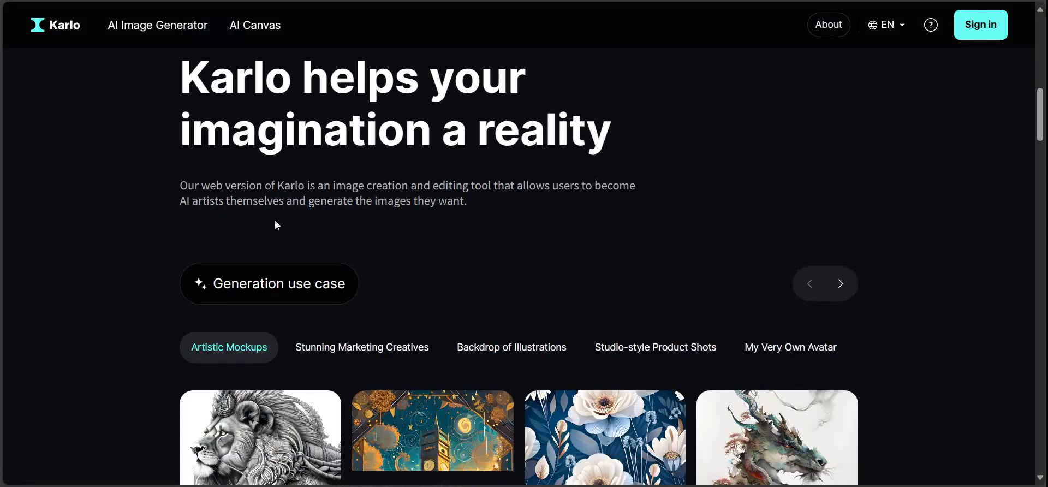
pyautogui.scroll(5, 274, 224)
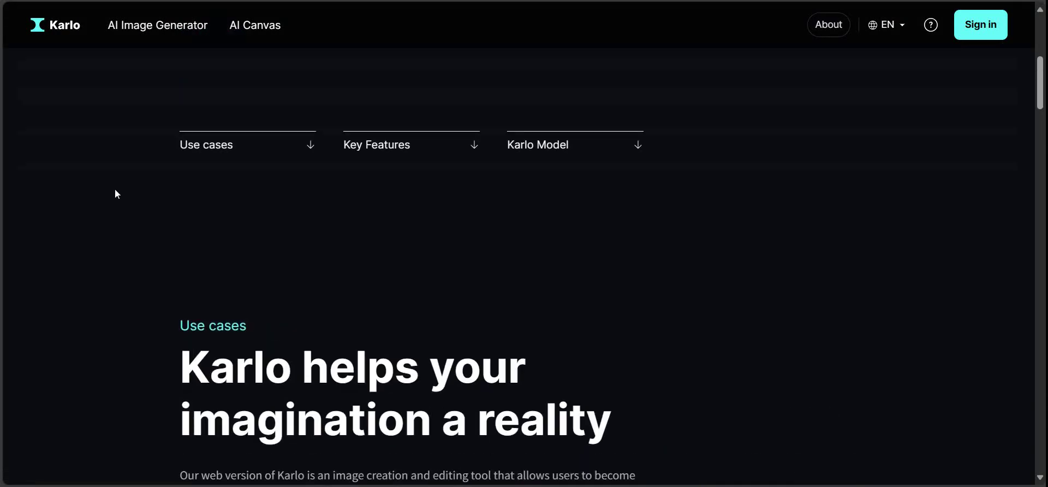
pyautogui.scroll(-6, 161, 193)
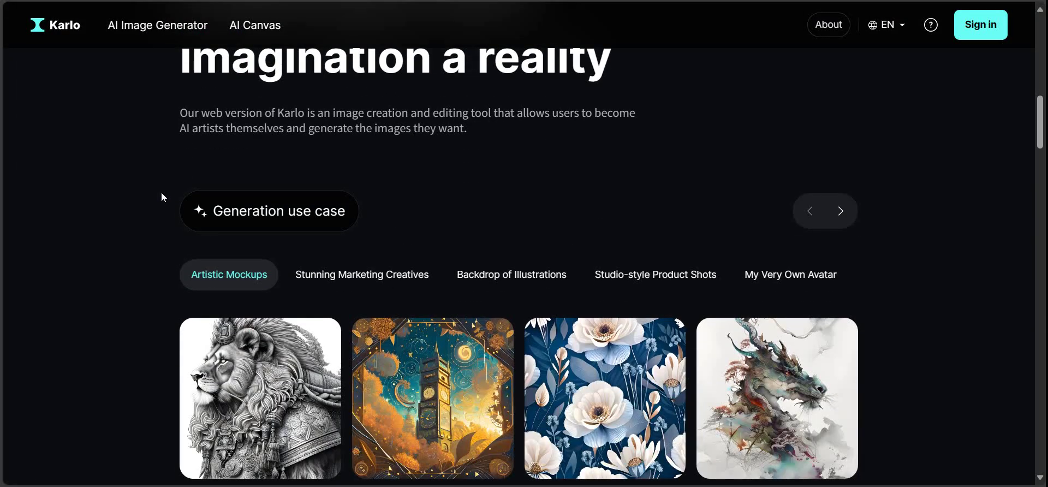
pyautogui.scroll(-6, 162, 192)
pyautogui.scroll(-4, 161, 193)
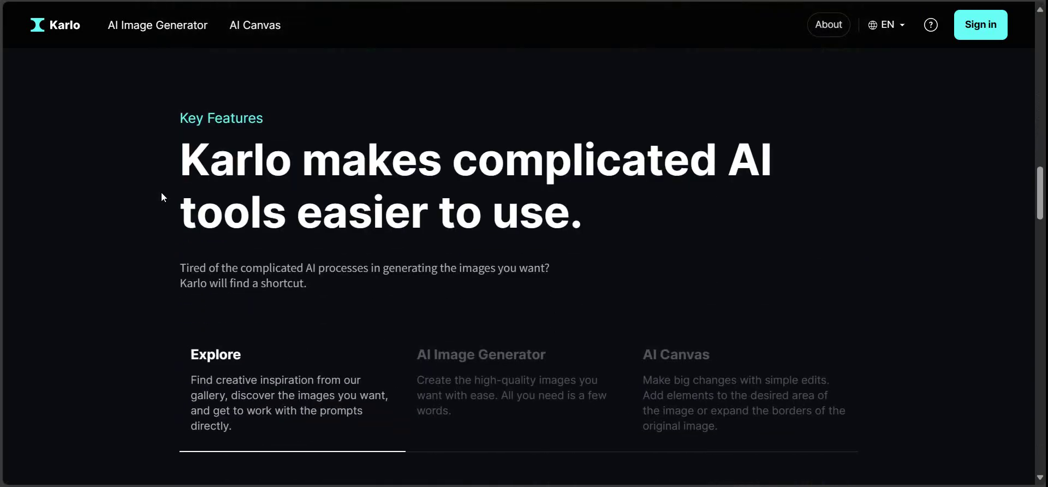
pyautogui.scroll(-12, 161, 193)
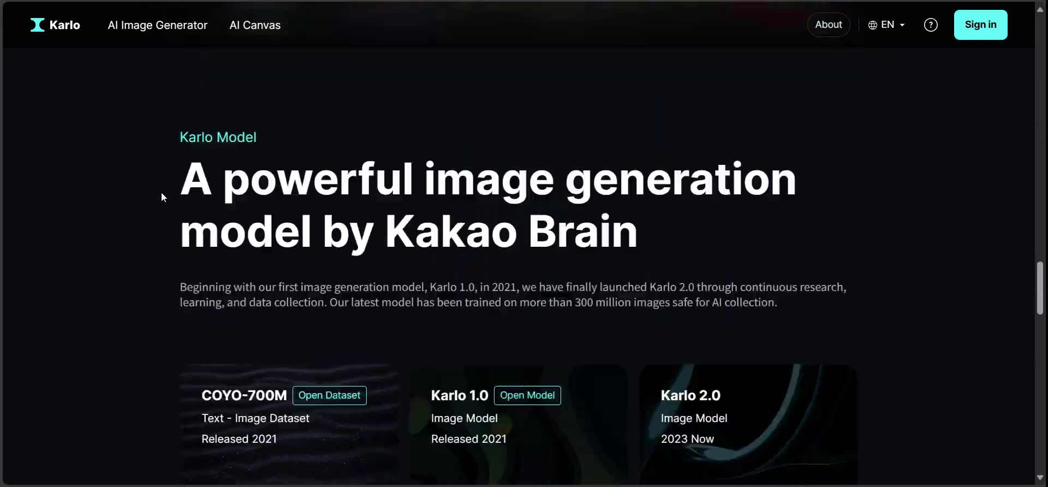
pyautogui.scroll(-4, 161, 192)
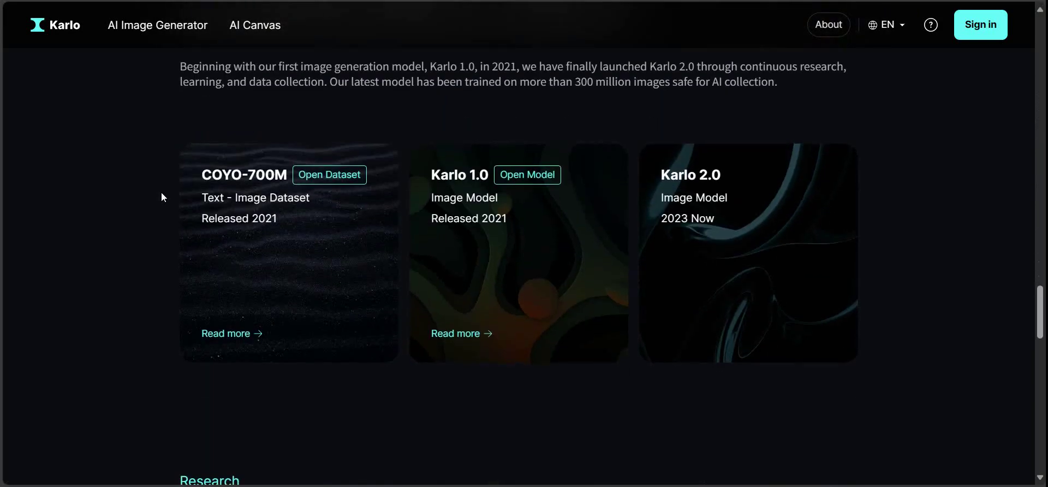
pyautogui.scroll(-12, 161, 192)
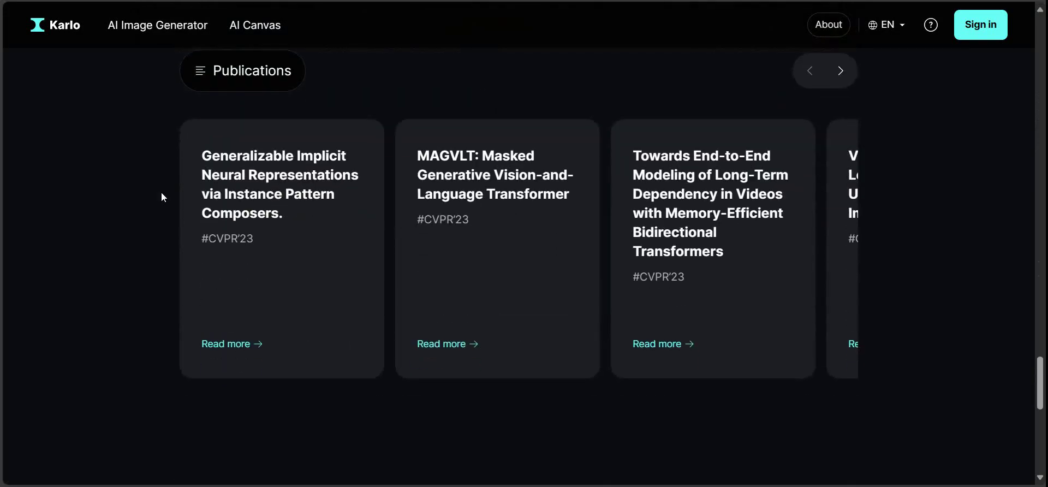
pyautogui.scroll(-7, 198, 202)
pyautogui.scroll(-5, 508, 268)
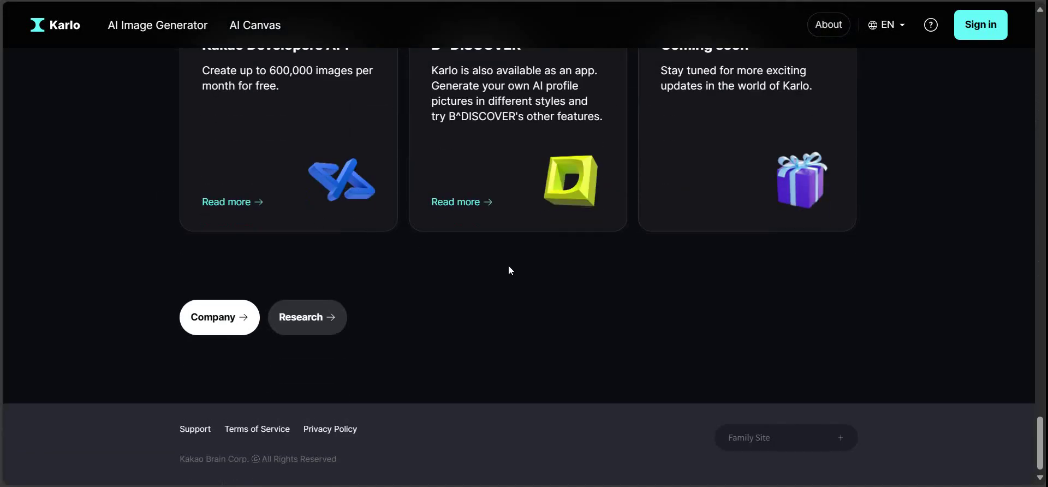
pyautogui.scroll(20, 524, 262)
pyautogui.scroll(12, 474, 227)
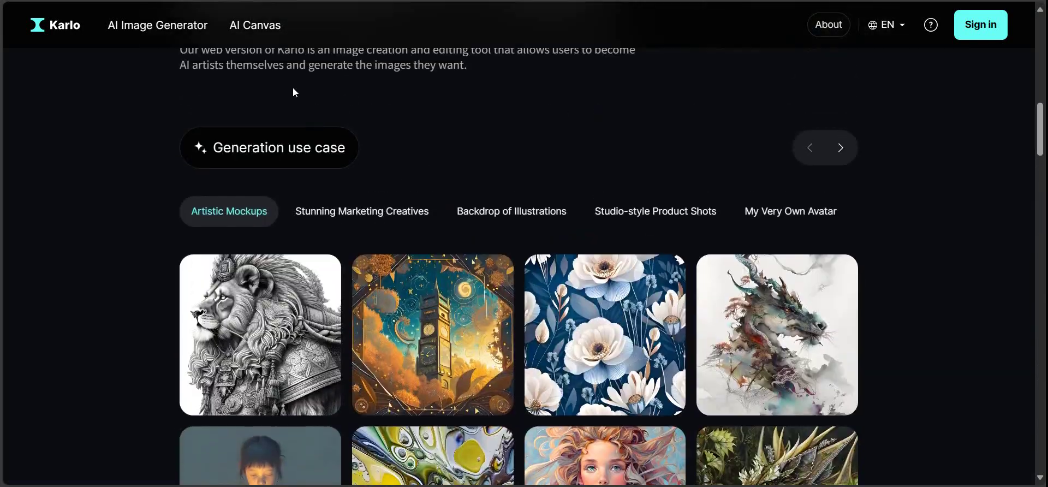
# - Sign in to the AI Image Generator with the listed Google account and permanently dismiss the welcome tour
pyautogui.click(124, 30)
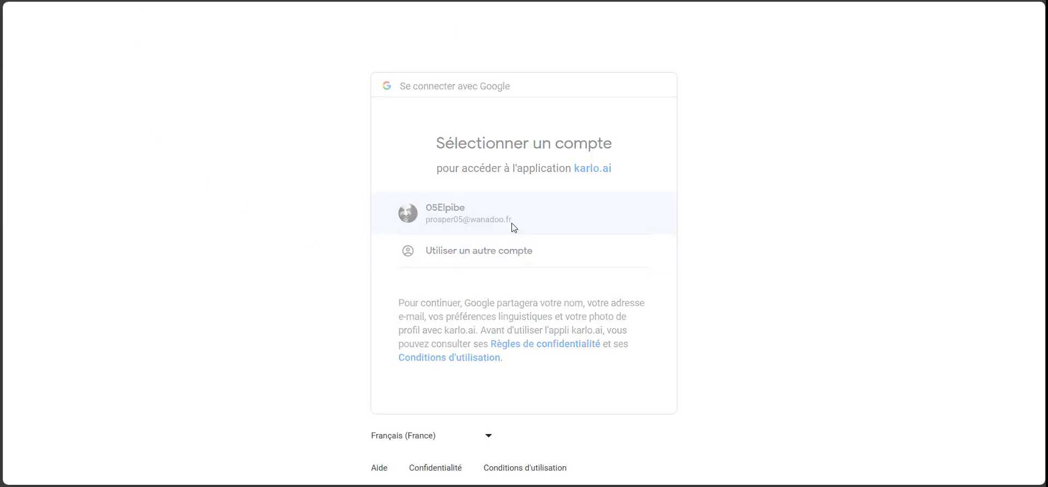
pyautogui.click(512, 224)
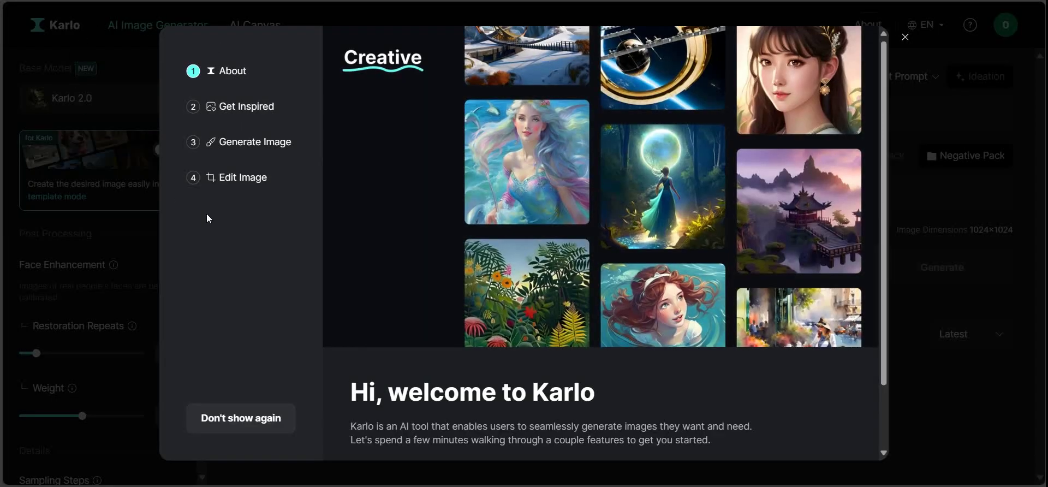
pyautogui.click(416, 422)
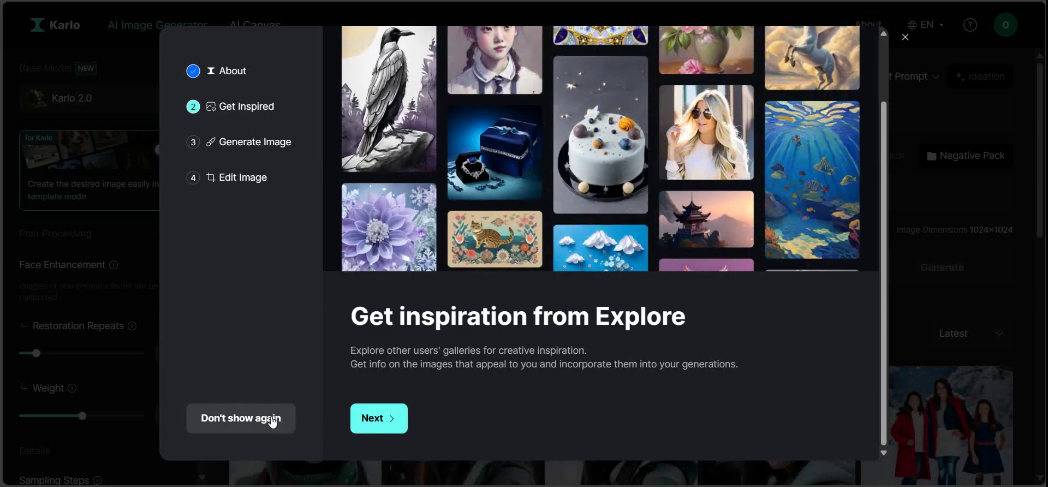
pyautogui.click(272, 422)
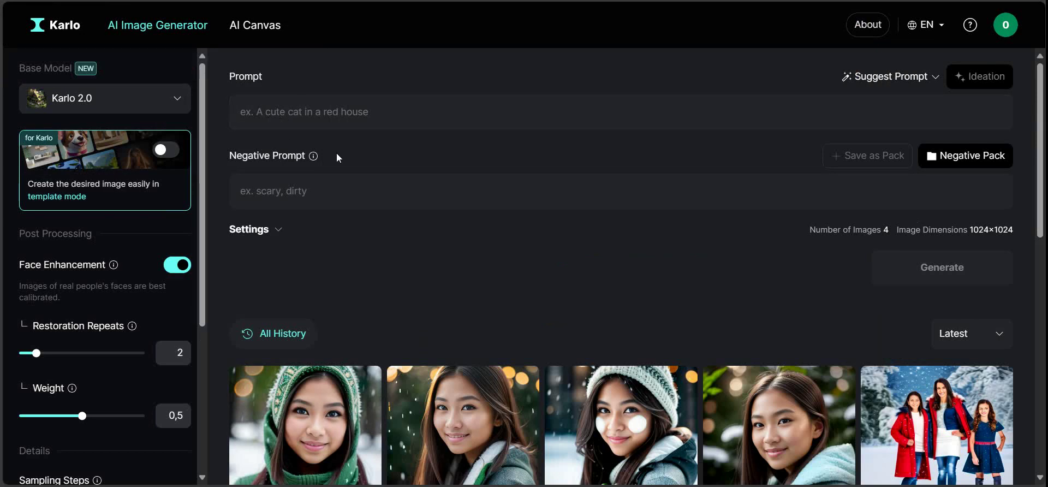
# - Show the suggested prompts and apply the "Woman in military uniform" suggestion
pyautogui.click(901, 85)
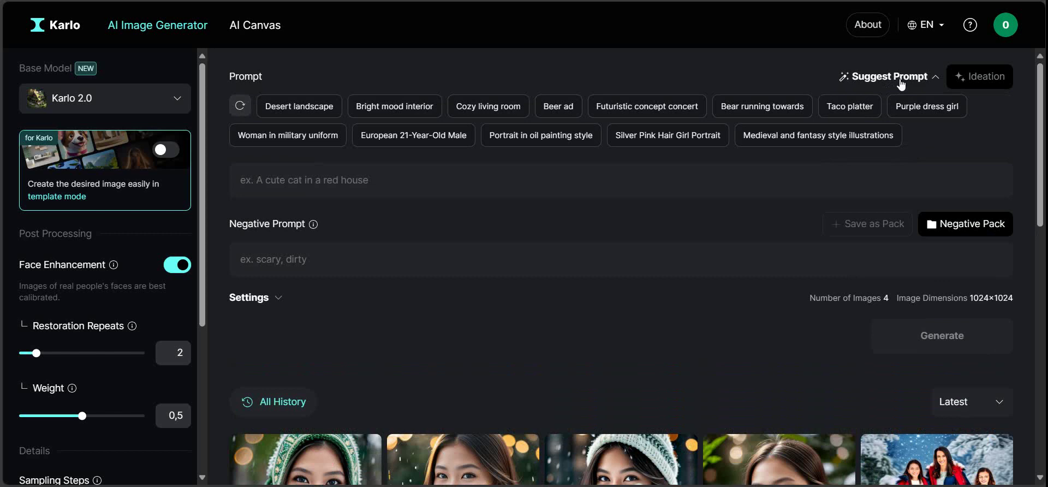
pyautogui.click(900, 80)
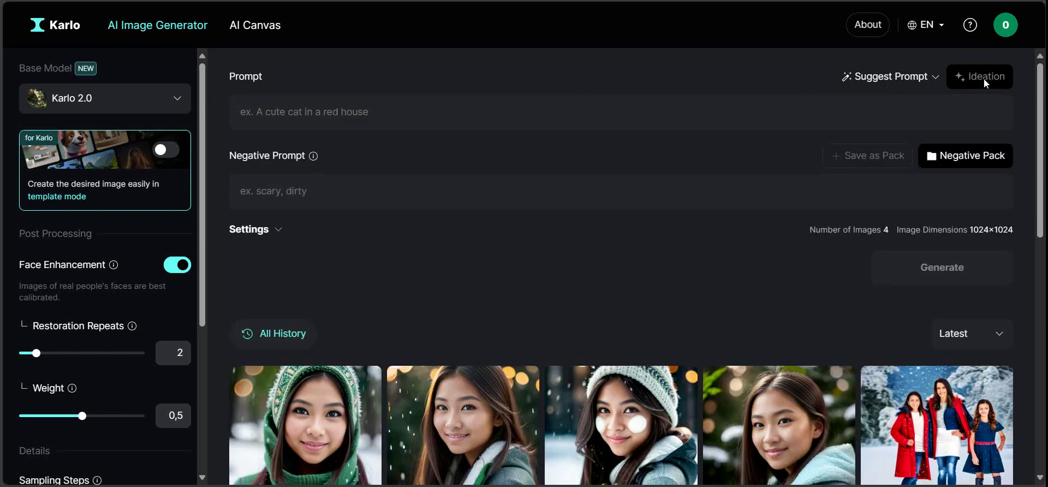
pyautogui.click(896, 77)
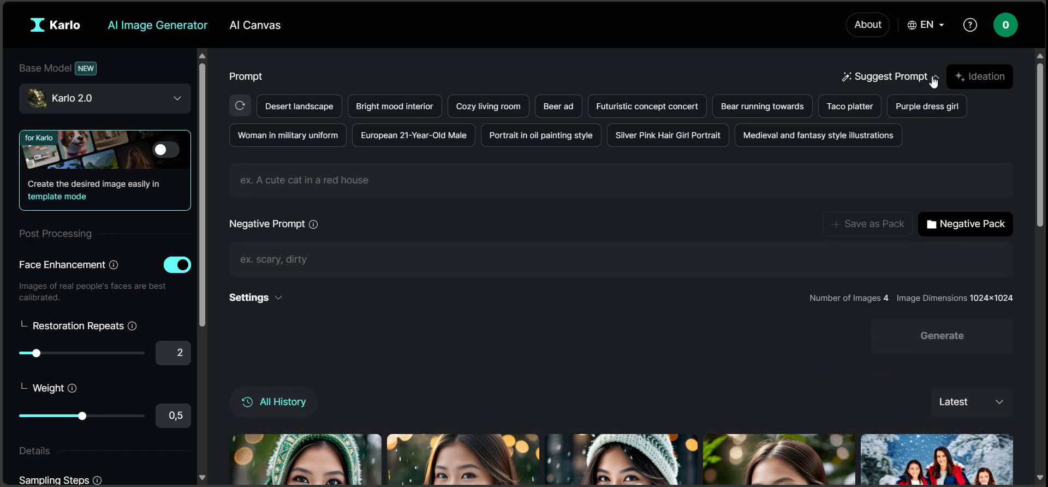
pyautogui.click(901, 78)
pyautogui.click(901, 78)
pyautogui.click(301, 137)
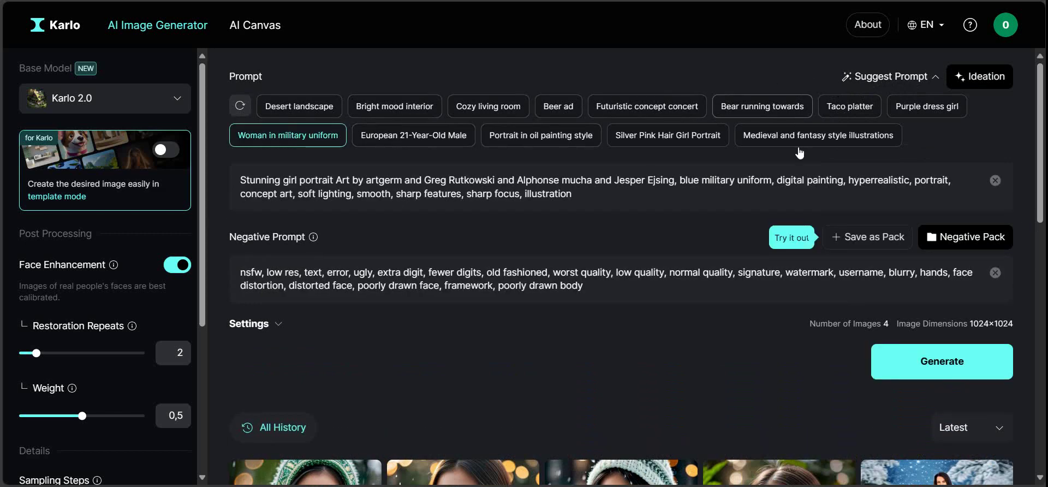
# - Try Ideation on the suggested prompt, then clear the prompt text and collapse the suggestions
pyautogui.click(992, 80)
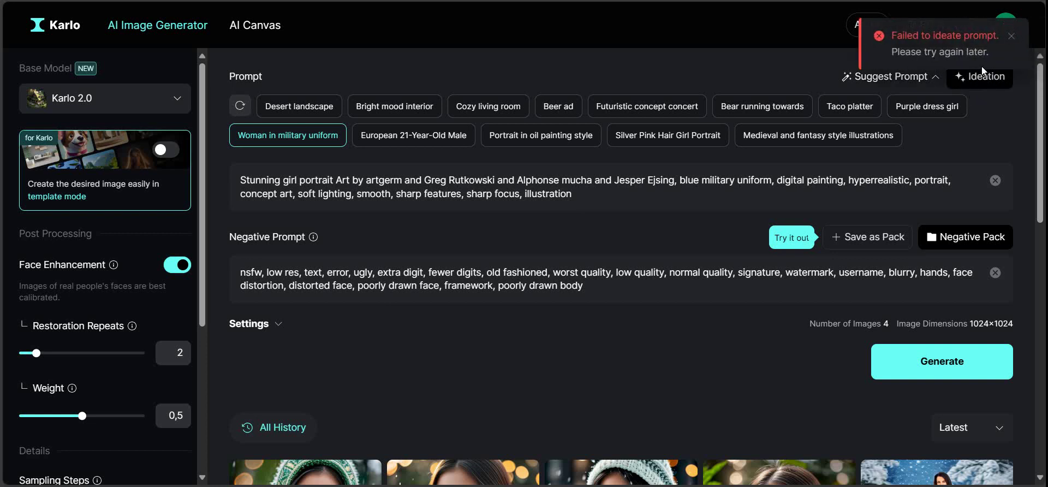
pyautogui.click(1014, 44)
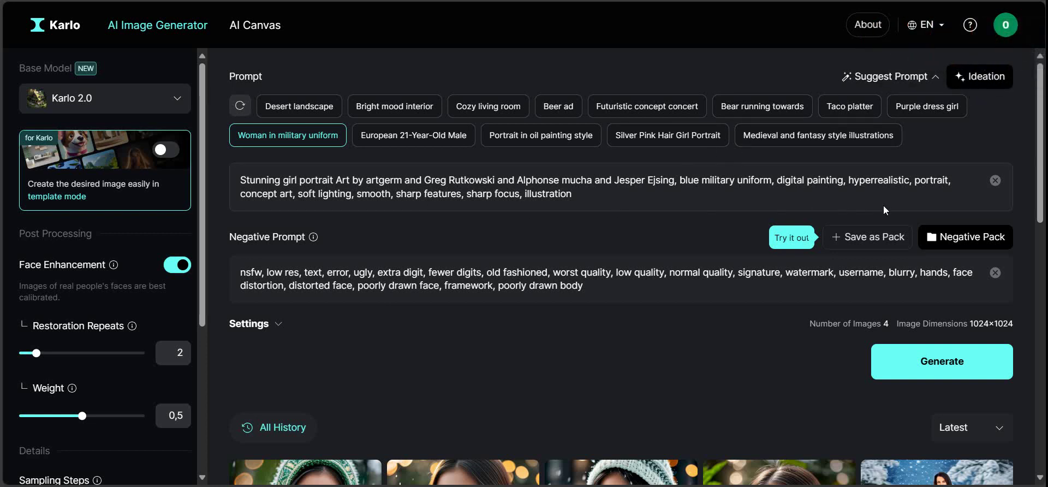
pyautogui.click(994, 180)
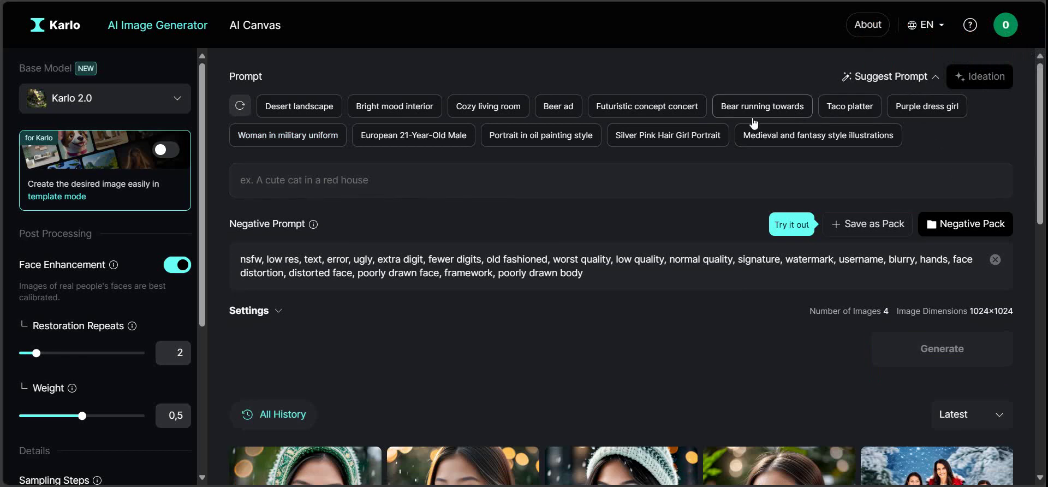
pyautogui.click(936, 80)
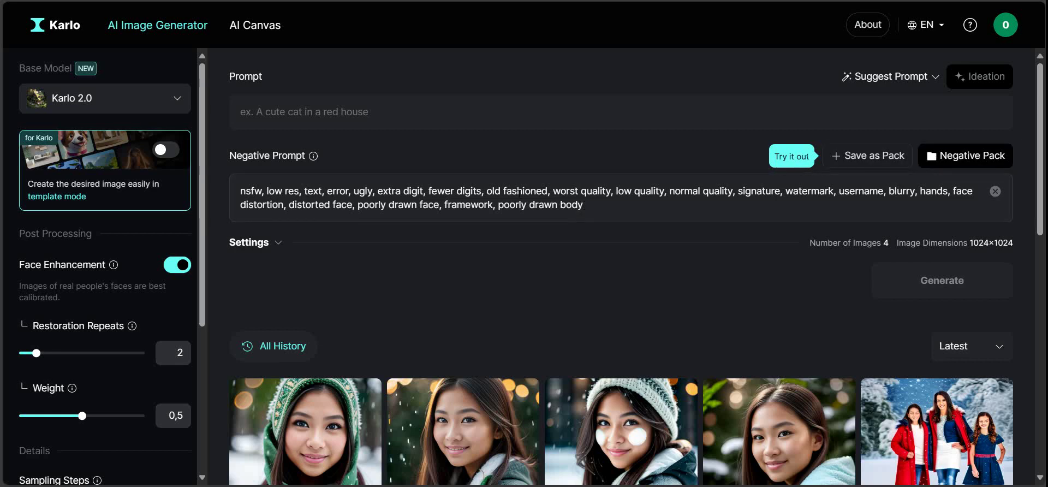
# - Expand the generation settings and examine the choices for number of images and image dimensions
pyautogui.scroll(-2, 518, 194)
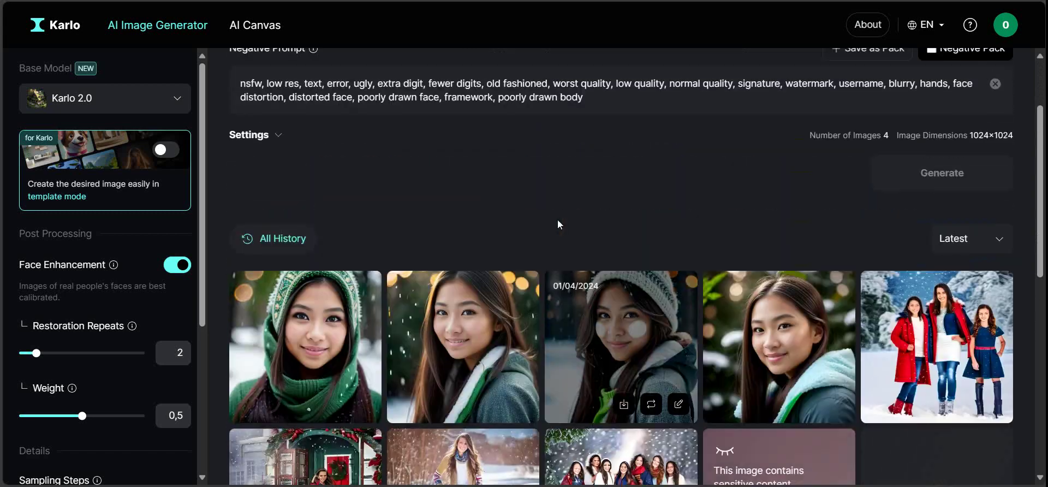
pyautogui.scroll(1, 558, 220)
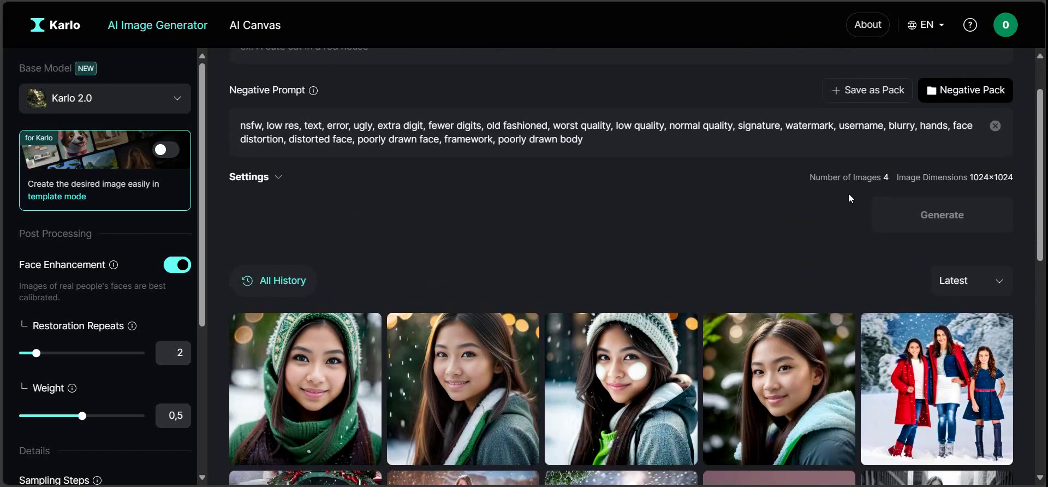
pyautogui.click(274, 180)
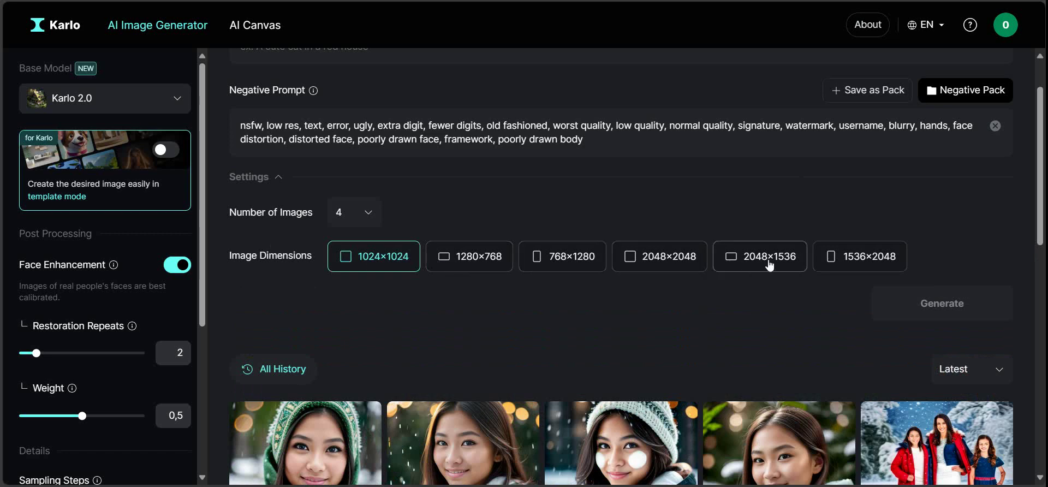
pyautogui.click(348, 217)
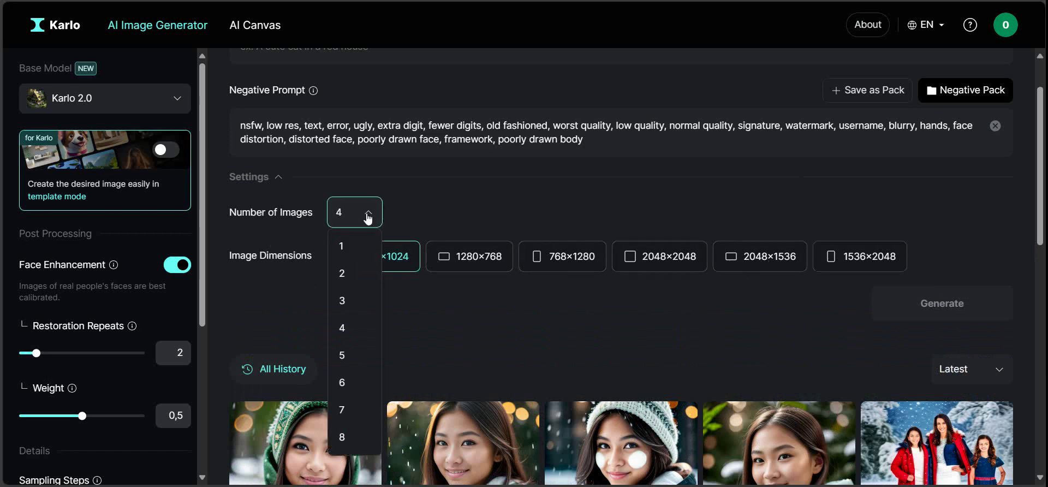
pyautogui.click(364, 215)
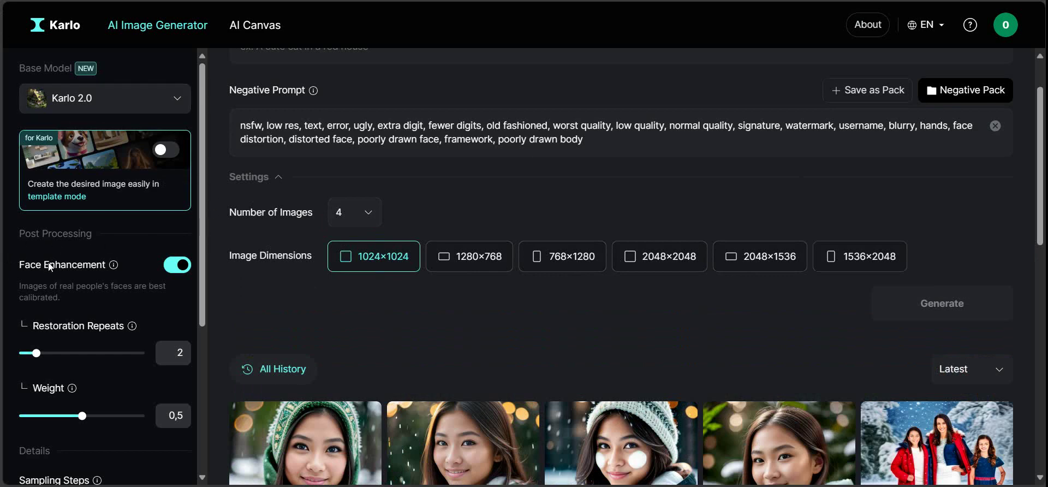
# - Examine the face enhancement, restoration repeats, weight, sampling steps, guidance scale and seed parameters
pyautogui.scroll(-4, 50, 267)
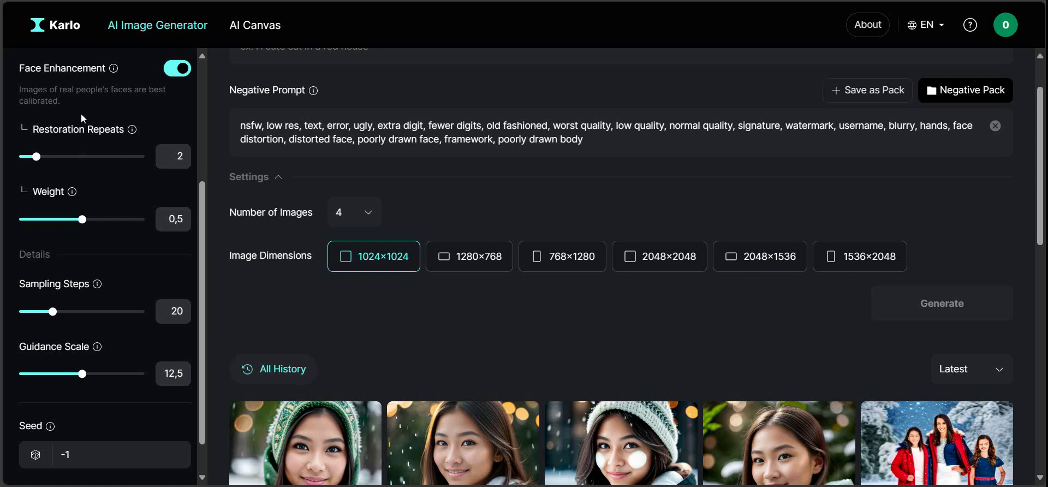
pyautogui.scroll(1, 84, 113)
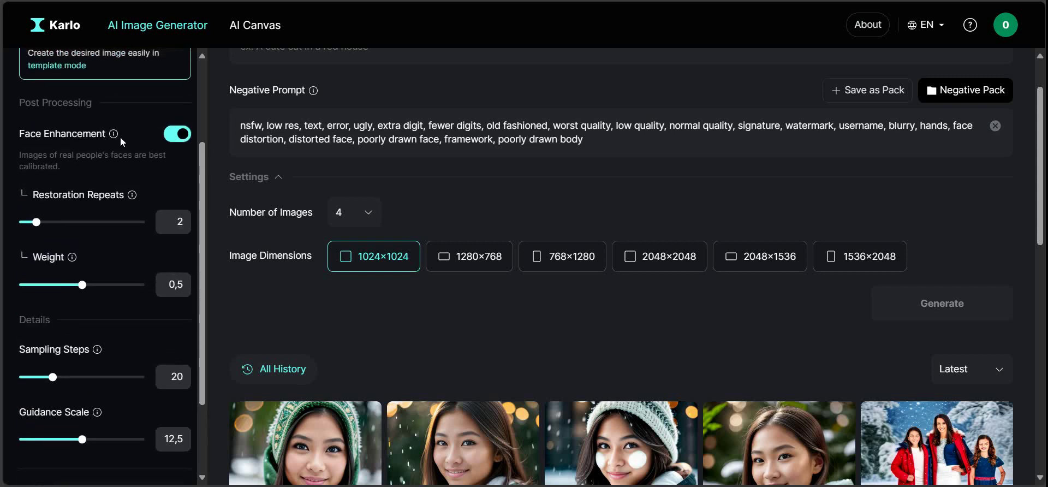
pyautogui.moveTo(117, 137)
pyautogui.scroll(-1, 98, 144)
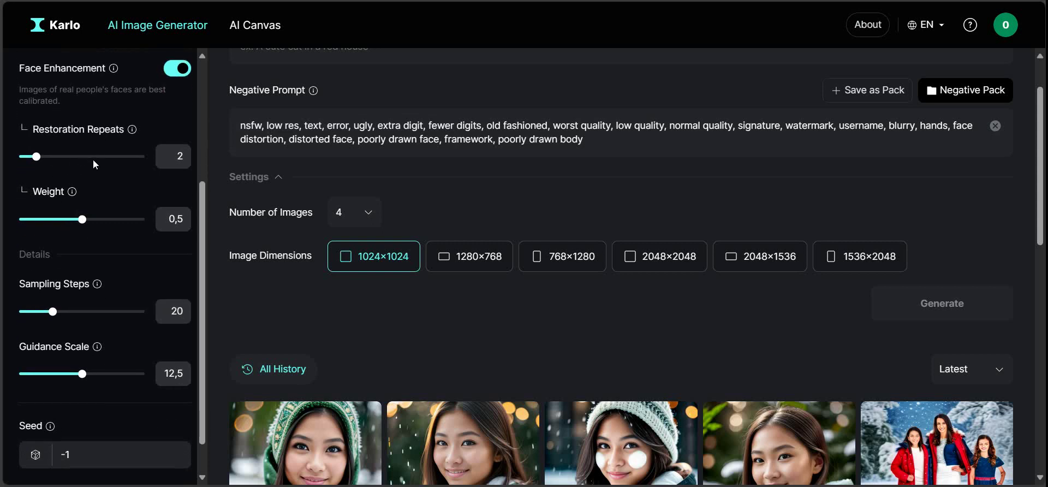
pyautogui.scroll(-1, 64, 273)
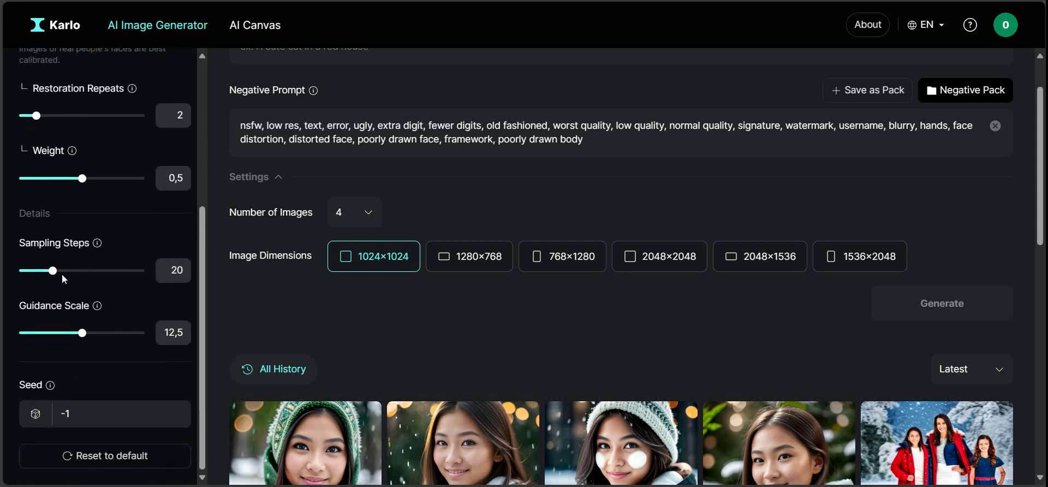
# - Switch template mode on to preview its sample images and switch it off again
pyautogui.scroll(4, 64, 352)
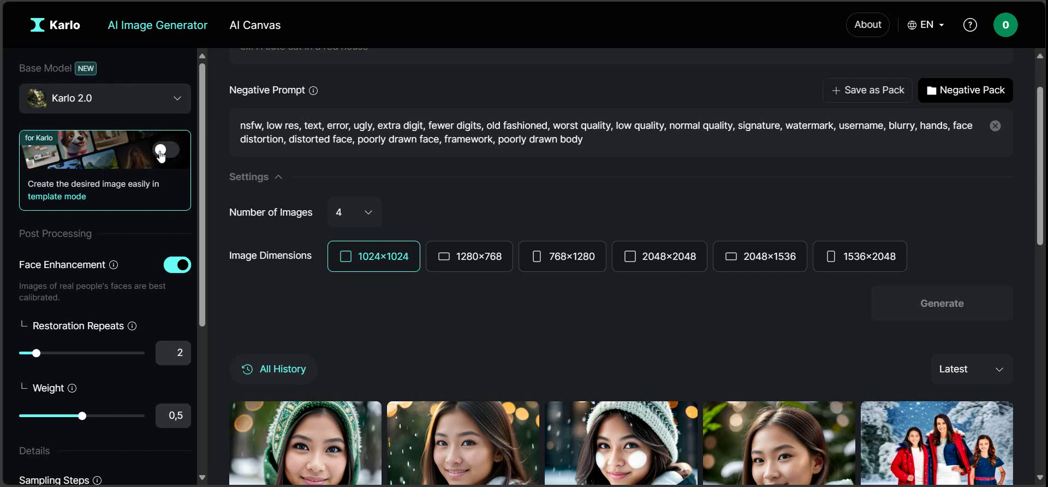
pyautogui.click(160, 154)
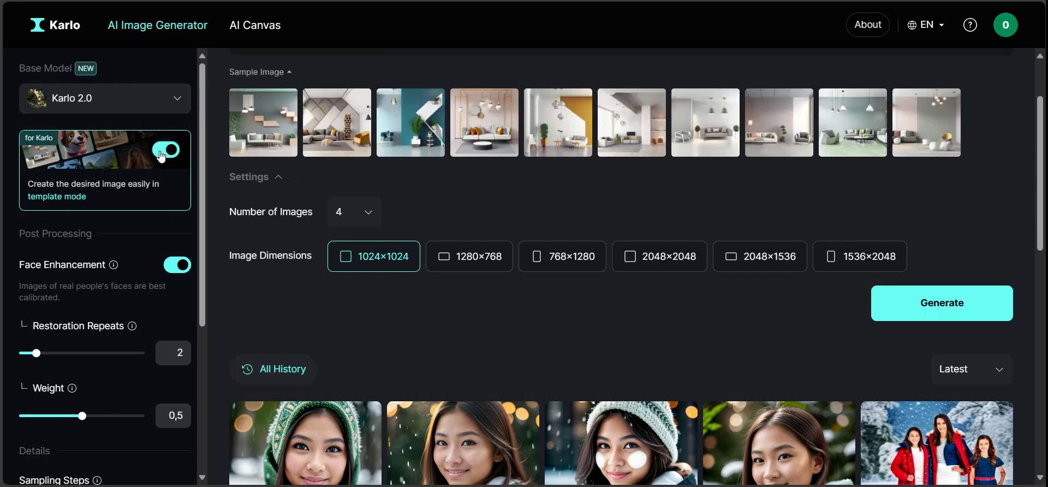
pyautogui.click(162, 156)
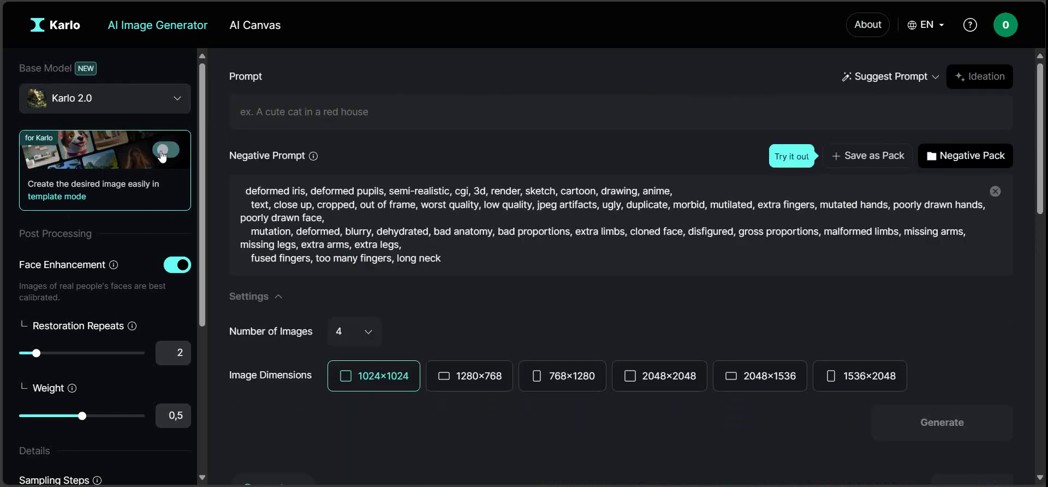
# - Examine the available base models, from Karlo 2.0 to Realistic Vision 5.1, and keep Karlo 2.0
pyautogui.click(179, 104)
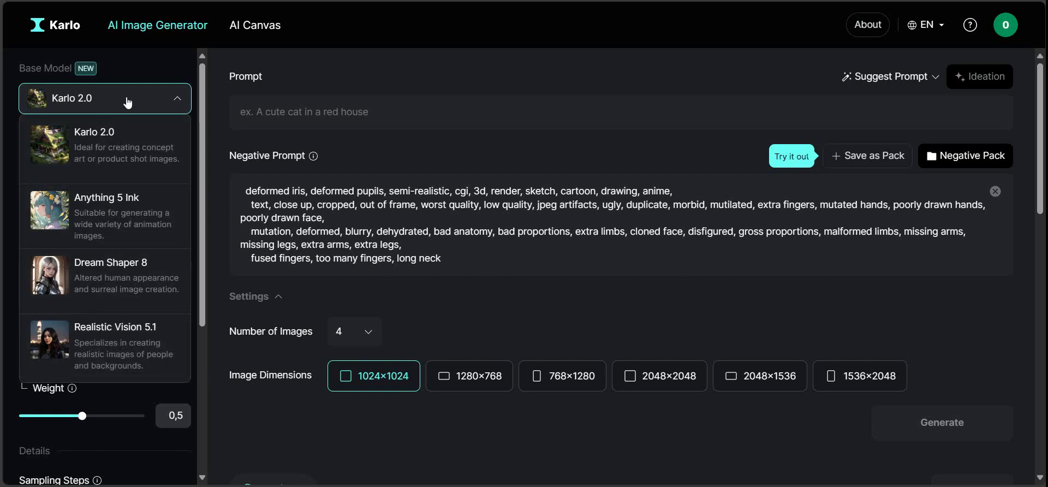
pyautogui.click(164, 101)
pyautogui.click(182, 104)
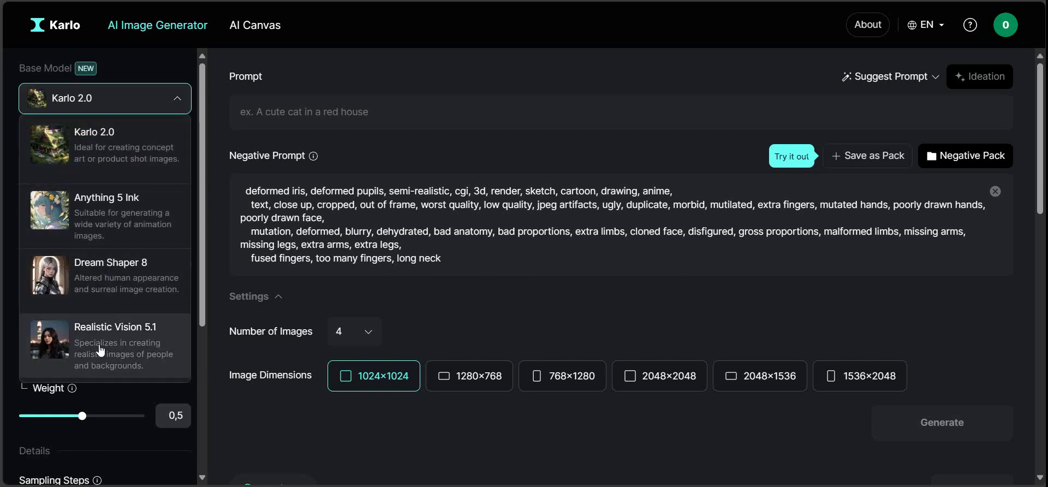
pyautogui.click(182, 104)
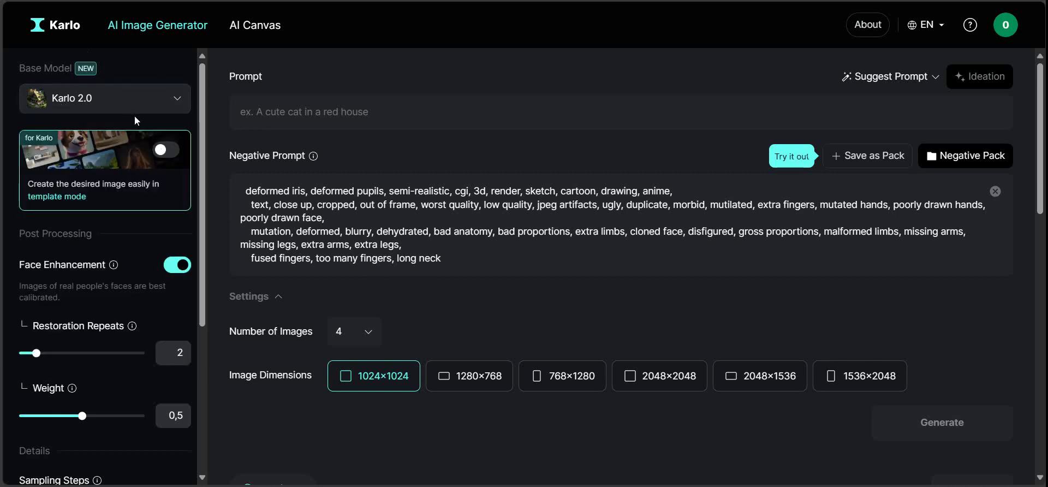
# - Switch template mode on to review its template categories, keep Life Style Cut, and switch the mode off again
pyautogui.click(165, 152)
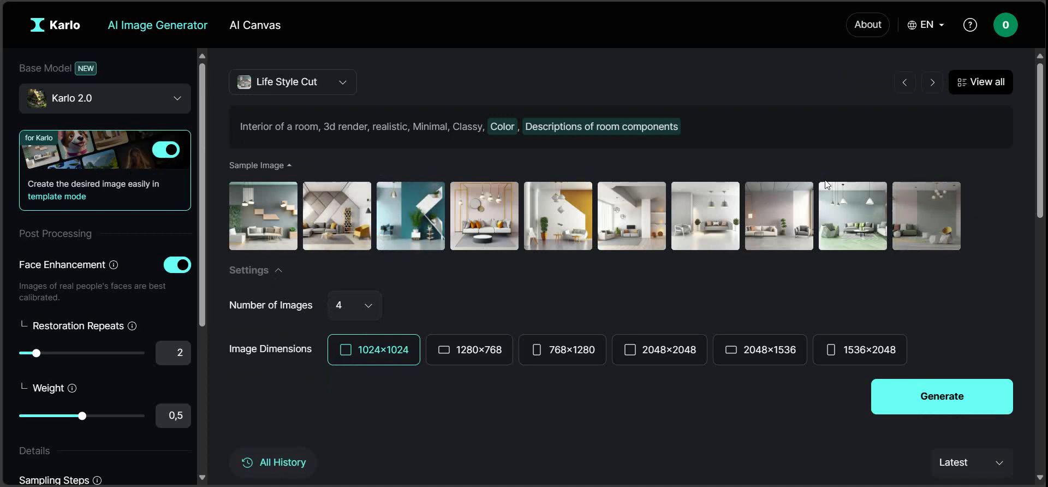
pyautogui.click(343, 87)
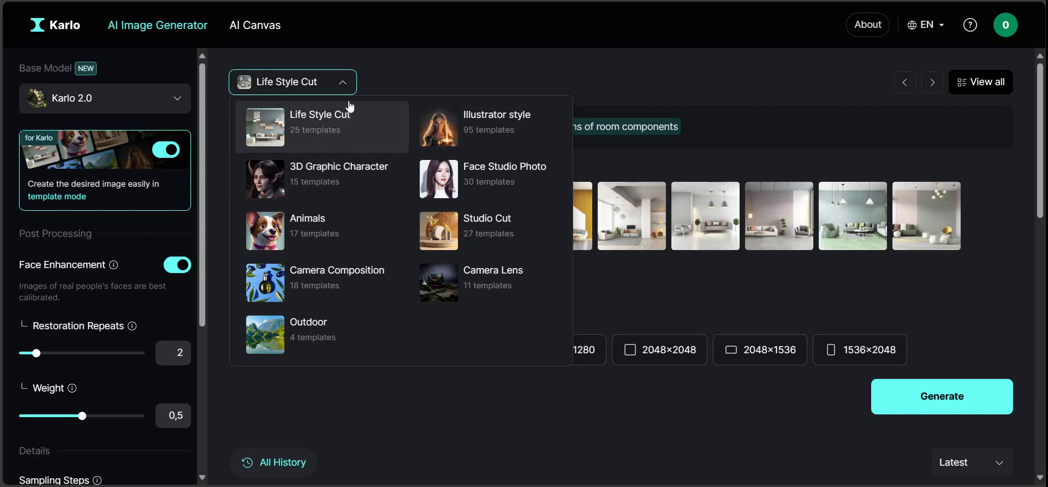
pyautogui.click(342, 86)
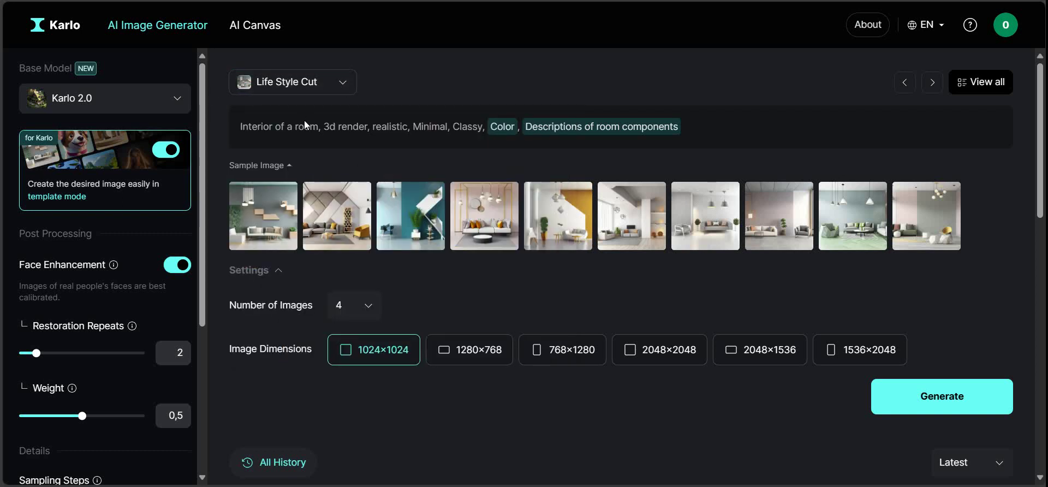
pyautogui.click(179, 157)
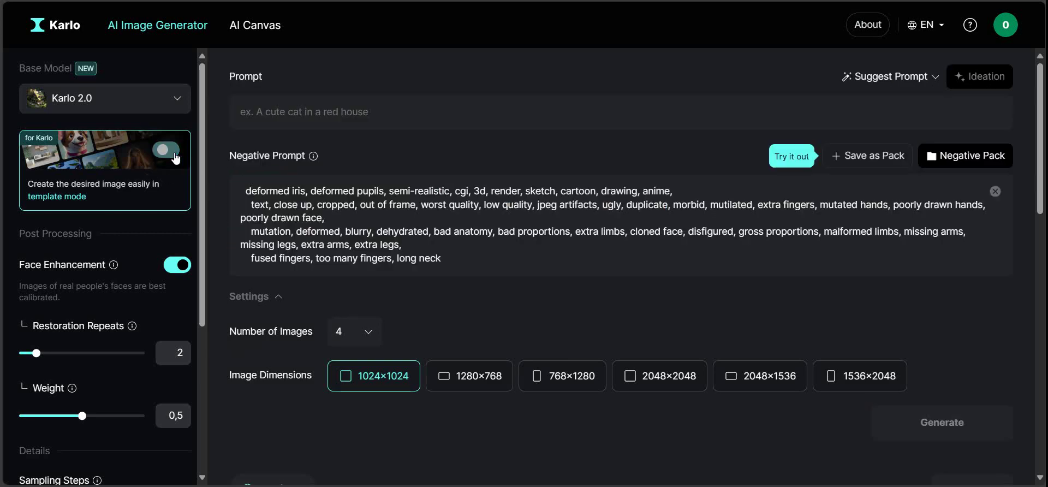
# - Inspect the prompt and generation details of the grayscale messy-hair portrait in the image history, and close them
pyautogui.scroll(-10, 371, 191)
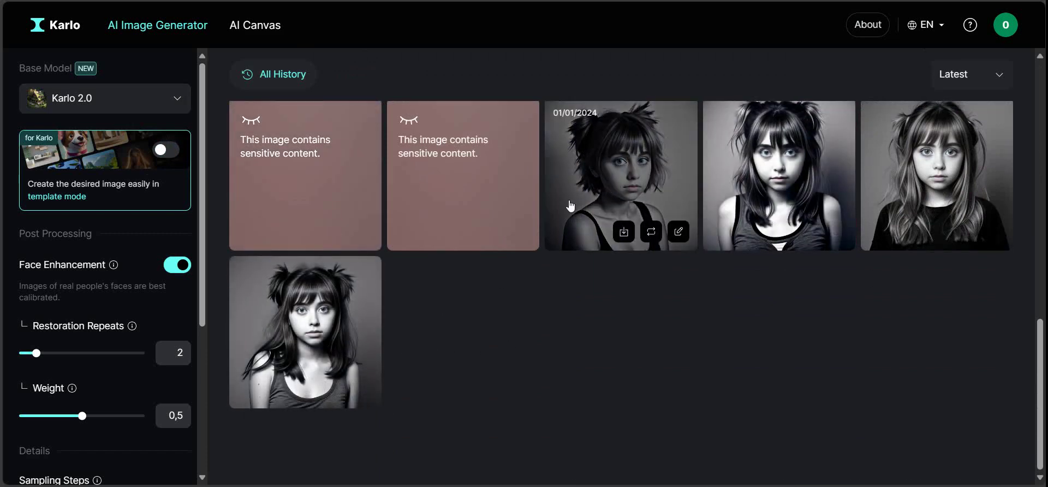
pyautogui.click(621, 176)
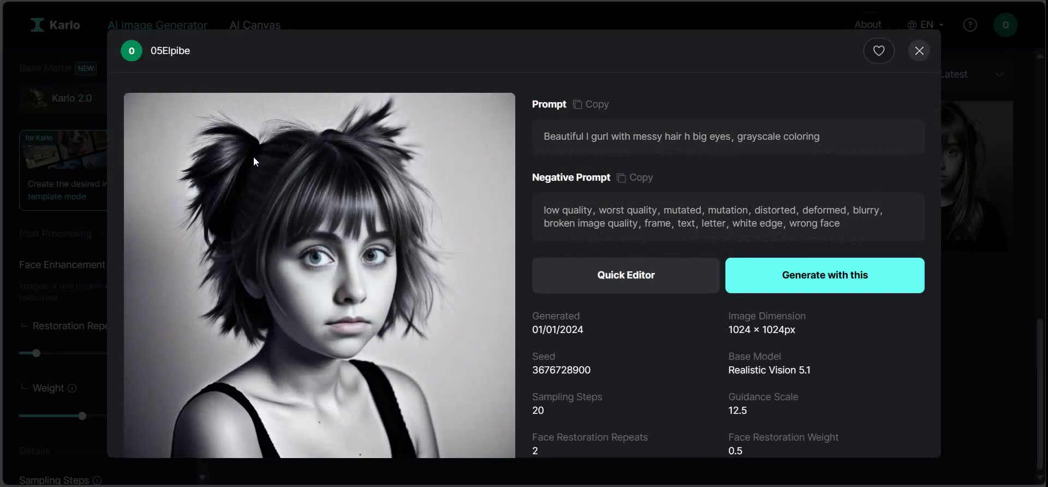
pyautogui.scroll(-3, 355, 227)
pyautogui.scroll(3, 489, 207)
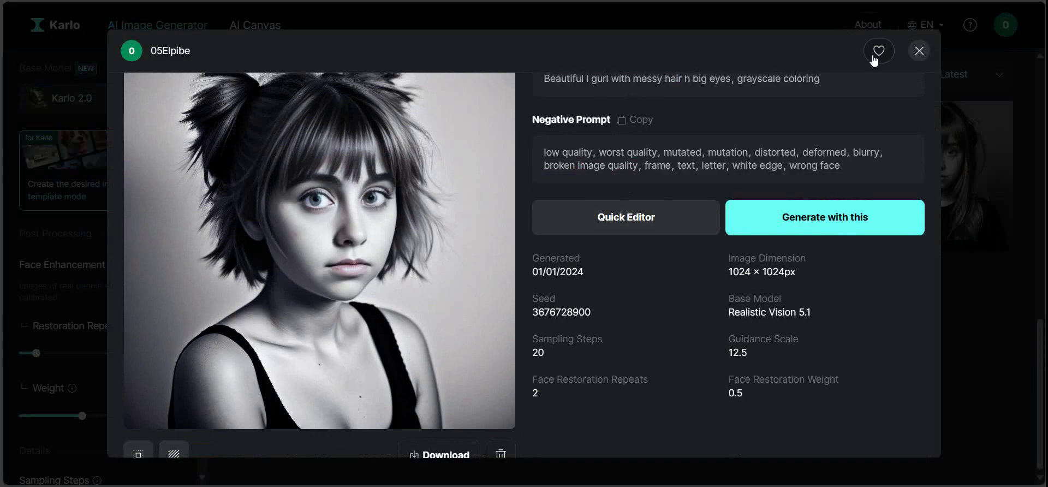
pyautogui.click(920, 50)
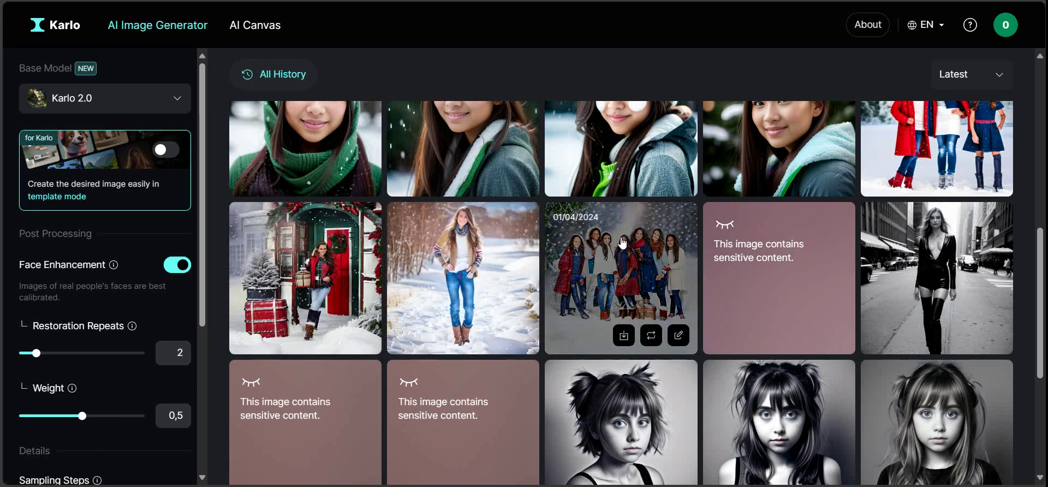
# - View the prompts behind the group image of women in the snow, and close its details
pyautogui.click(603, 256)
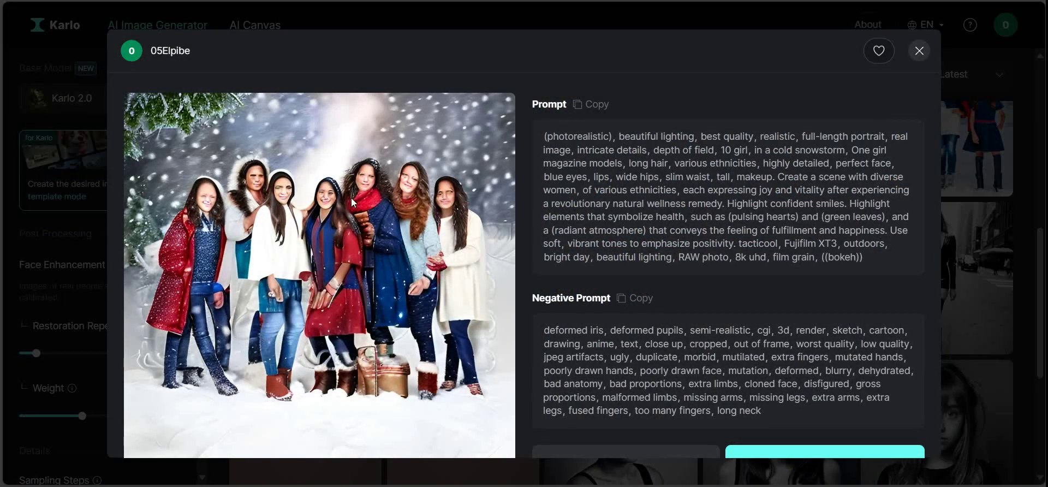
pyautogui.click(919, 50)
pyautogui.scroll(3, 582, 265)
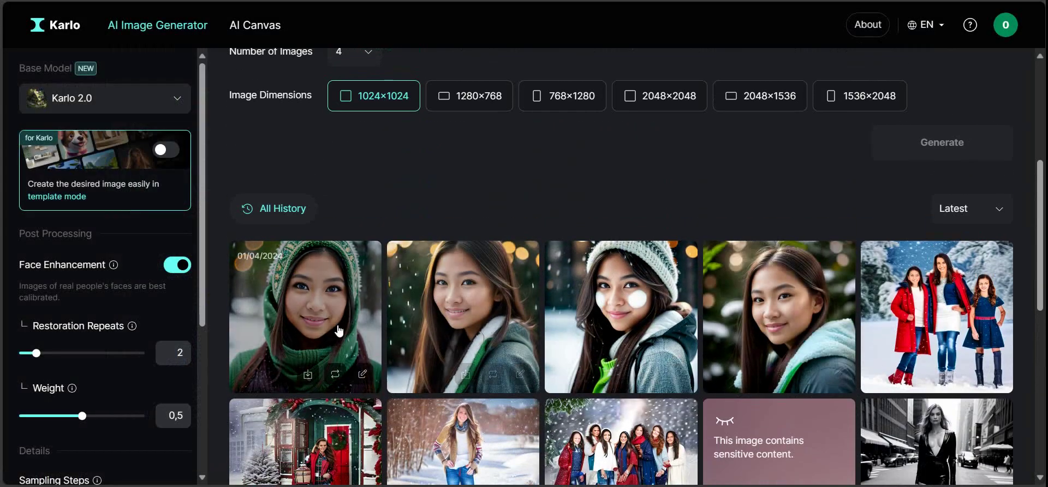
# - Recheck the base model choices, and view the prompts of the green-scarf portrait and the portrait beside it
pyautogui.click(175, 101)
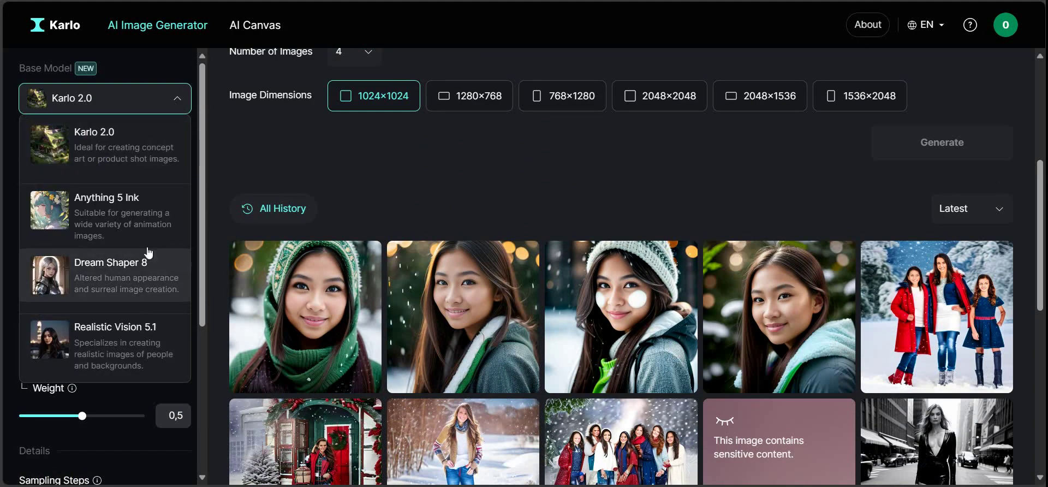
pyautogui.click(169, 101)
pyautogui.click(326, 305)
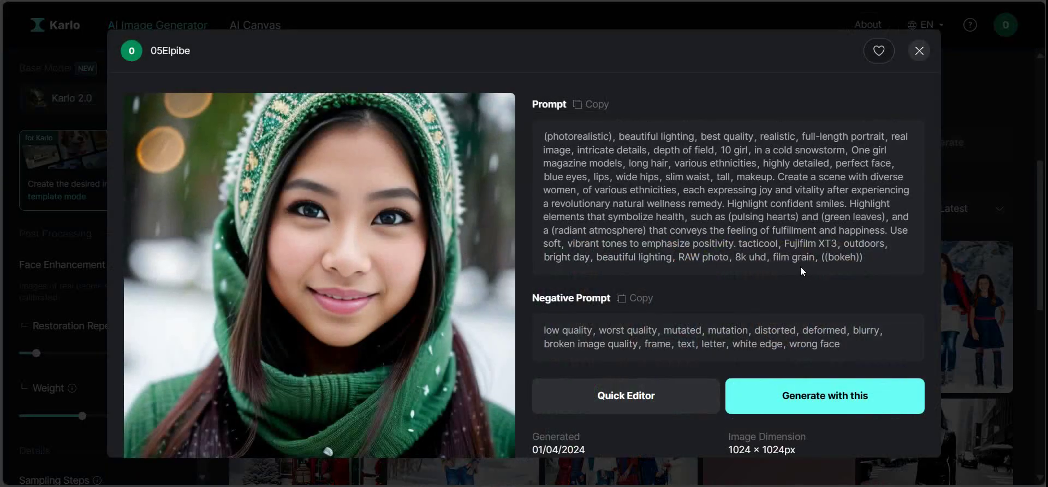
pyautogui.click(920, 50)
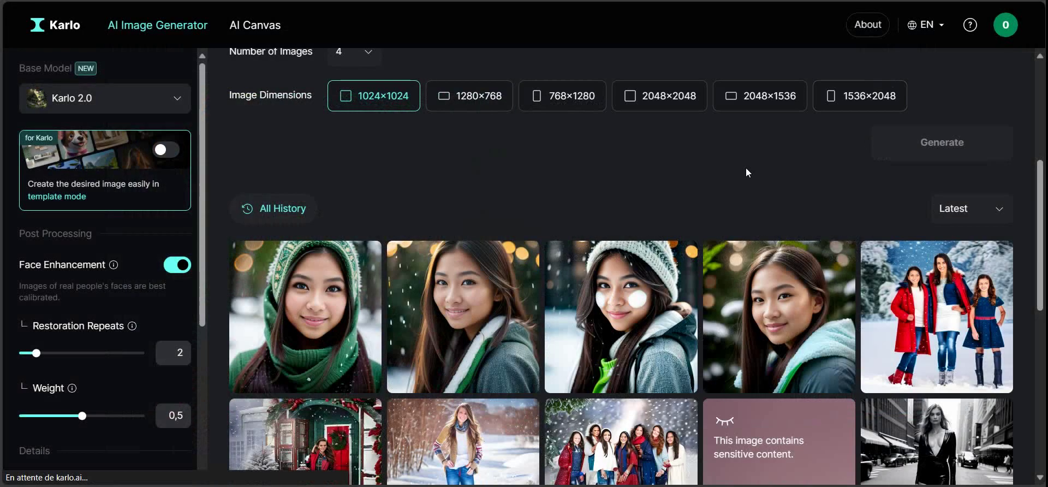
pyautogui.click(510, 311)
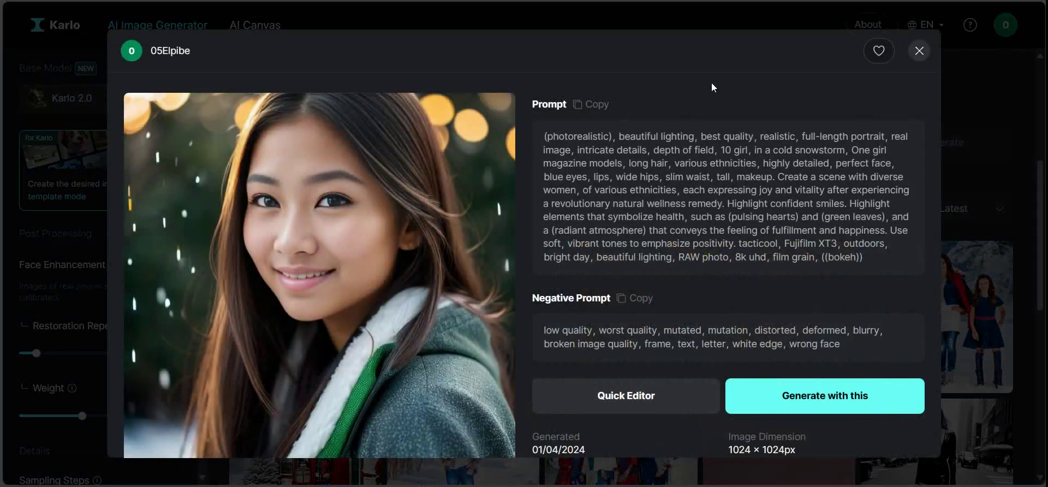
pyautogui.click(920, 50)
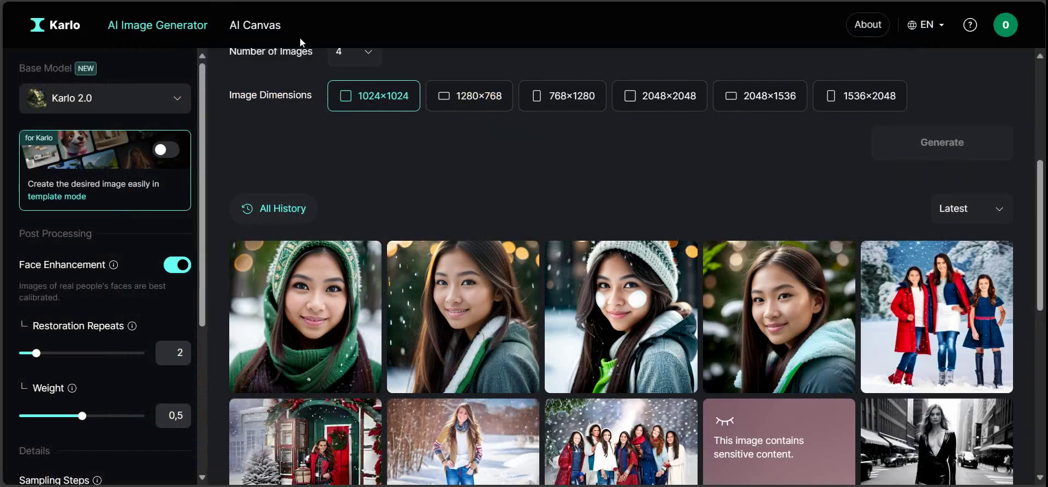
# - View the AI Canvas projects, and browse the trending images on Karlo's home page
pyautogui.click(263, 33)
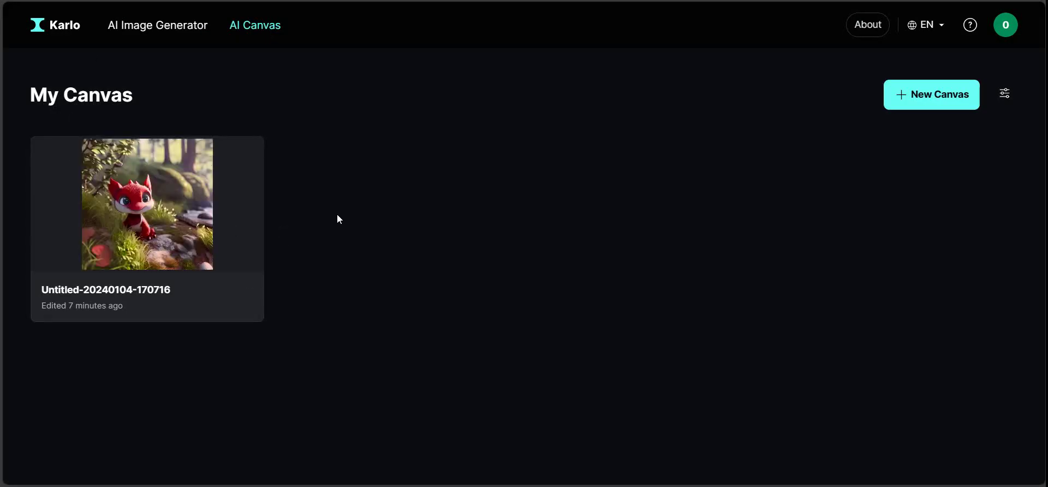
pyautogui.click(67, 32)
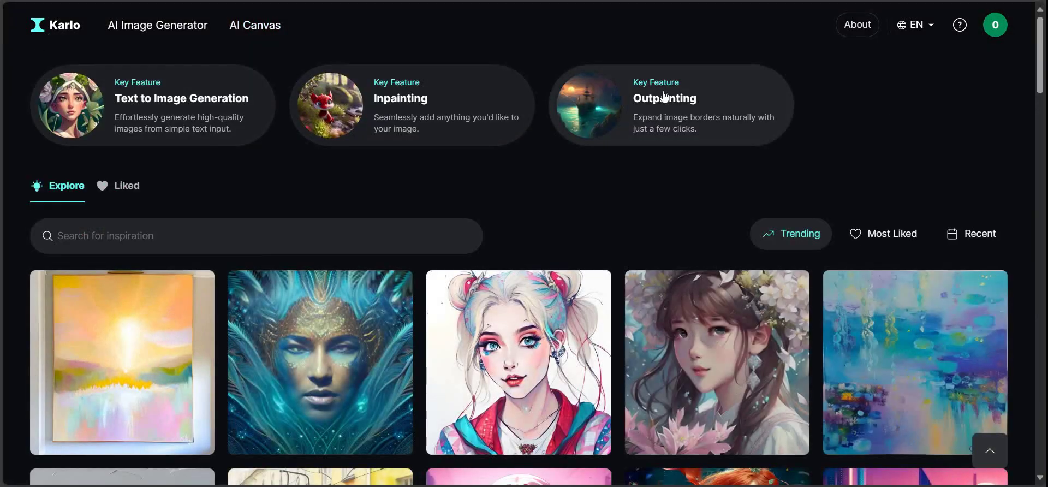
pyautogui.scroll(-7, 348, 200)
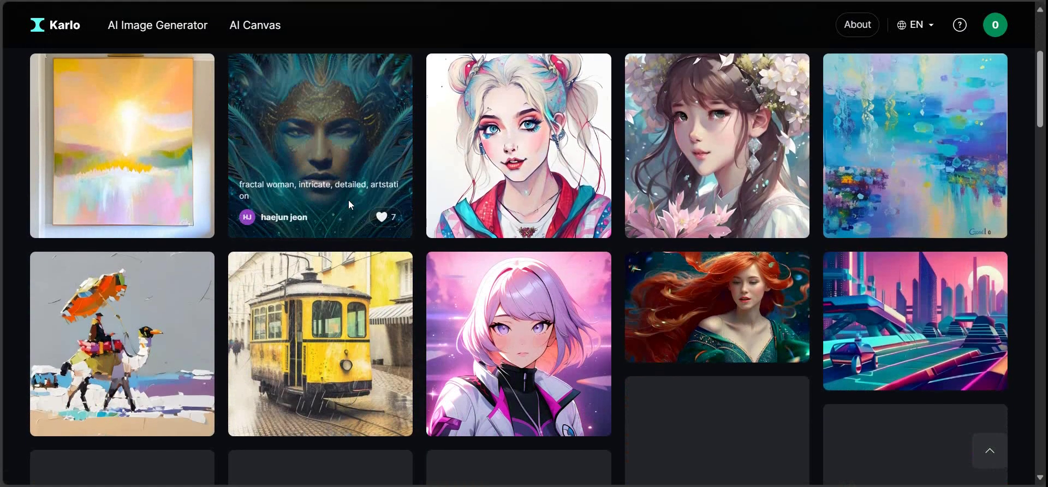
pyautogui.scroll(7, 349, 200)
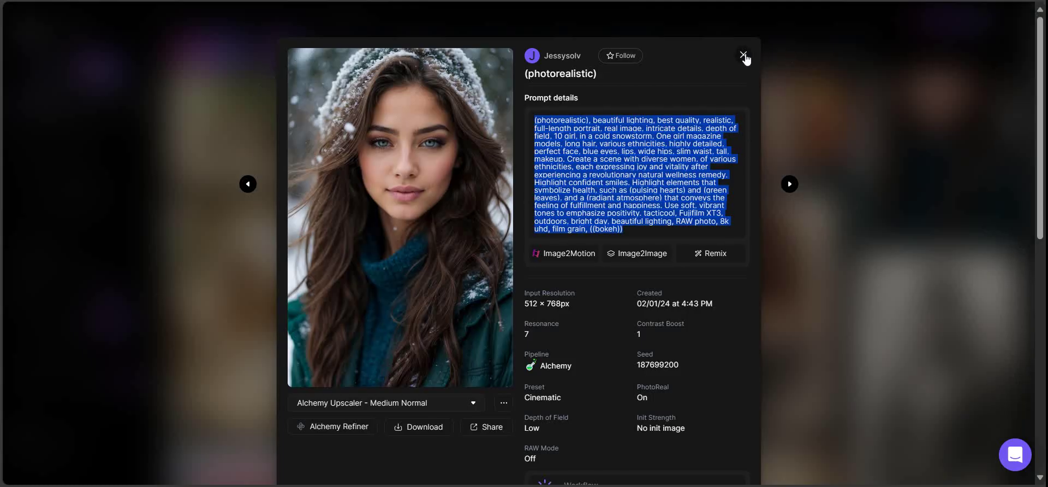
# - In Leonardo.Ai, close the open image, find the trending portrait of the 23-year-old German girl and copy its full prompt
pyautogui.click(744, 55)
pyautogui.scroll(-3, 347, 177)
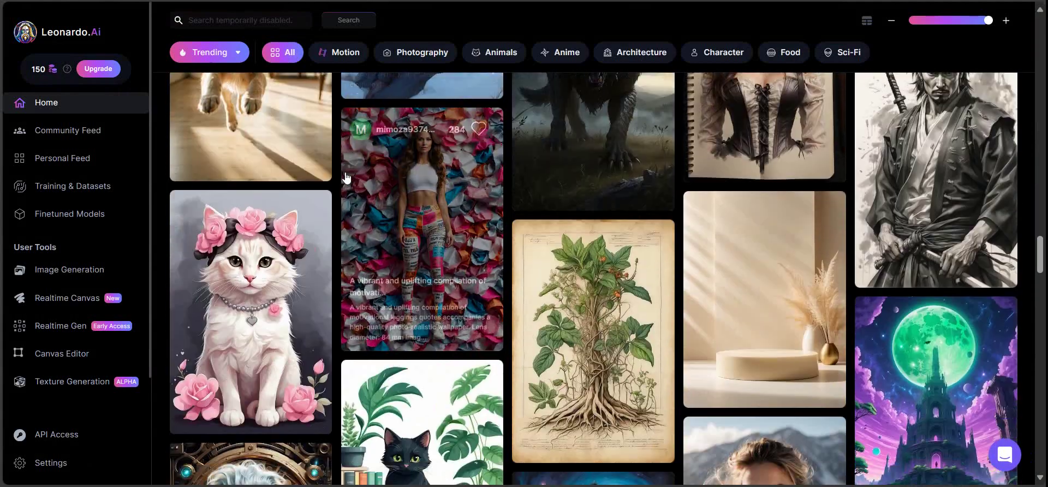
pyautogui.scroll(-5, 263, 180)
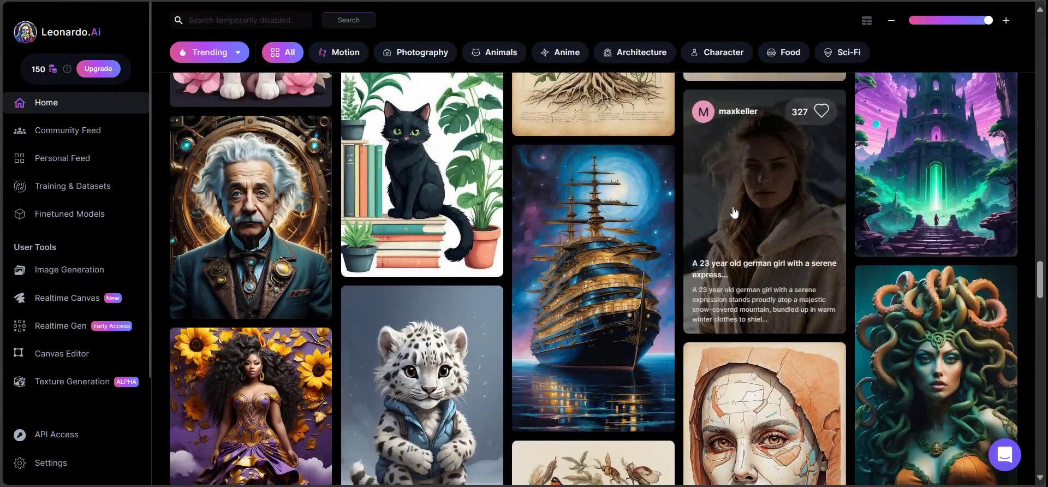
pyautogui.click(779, 203)
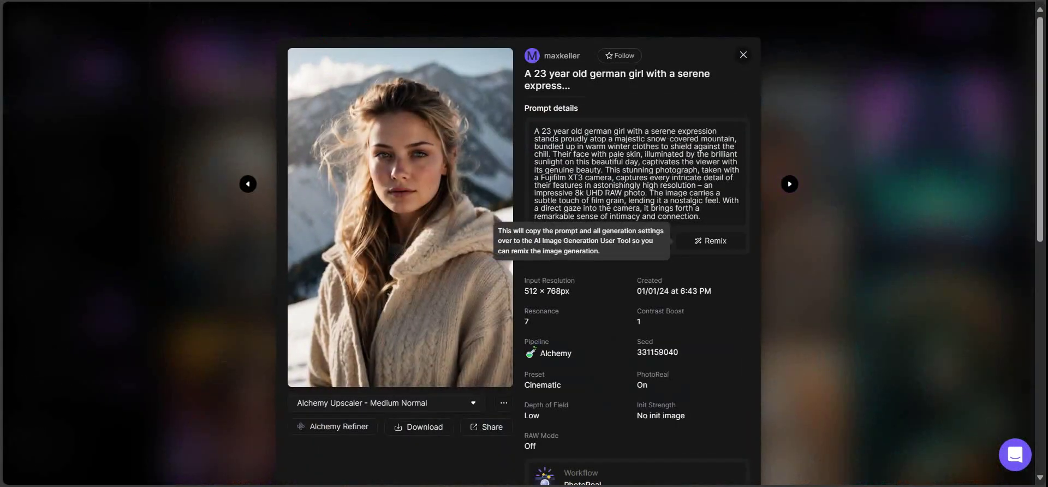
pyautogui.moveTo(716, 218); pyautogui.dragTo(540, 131)
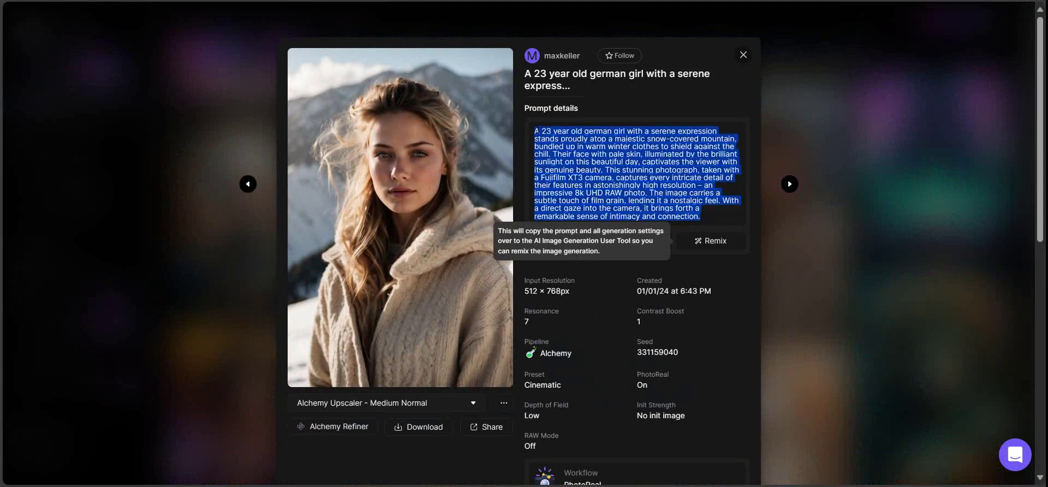
pyautogui.rightClick(566, 136)
pyautogui.click(607, 149)
# - Return to Karlo's Text to Image Generation and replace the cozy living room prompt with the copied German girl prompt
pyautogui.hotkey('ctrl', 'Tab')
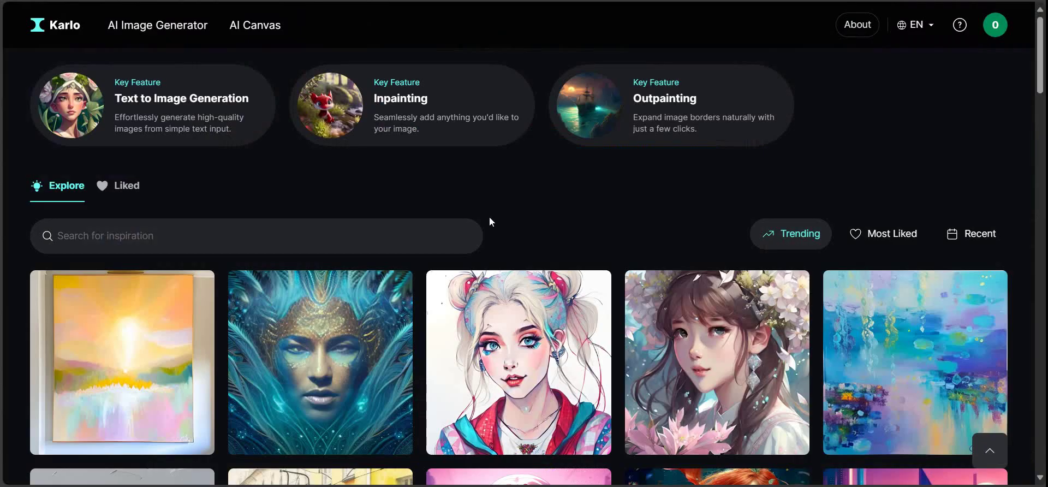
pyautogui.click(216, 128)
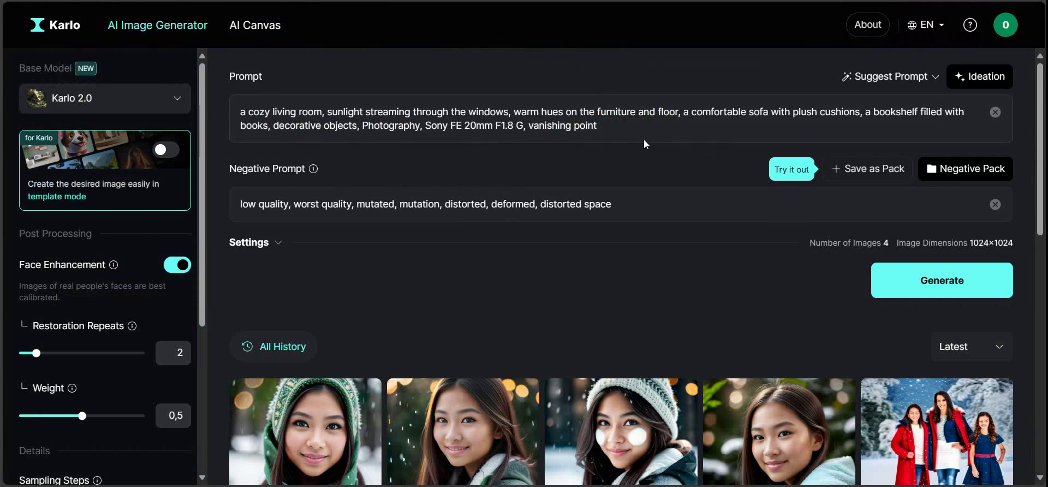
pyautogui.moveTo(616, 138); pyautogui.dragTo(188, 83)
pyautogui.press('Right')
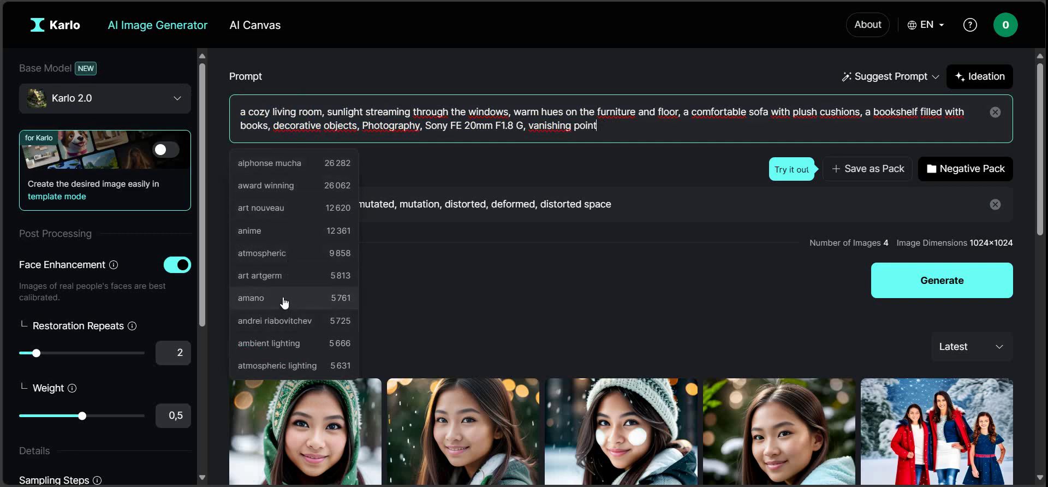
pyautogui.moveTo(629, 127); pyautogui.dragTo(234, 103)
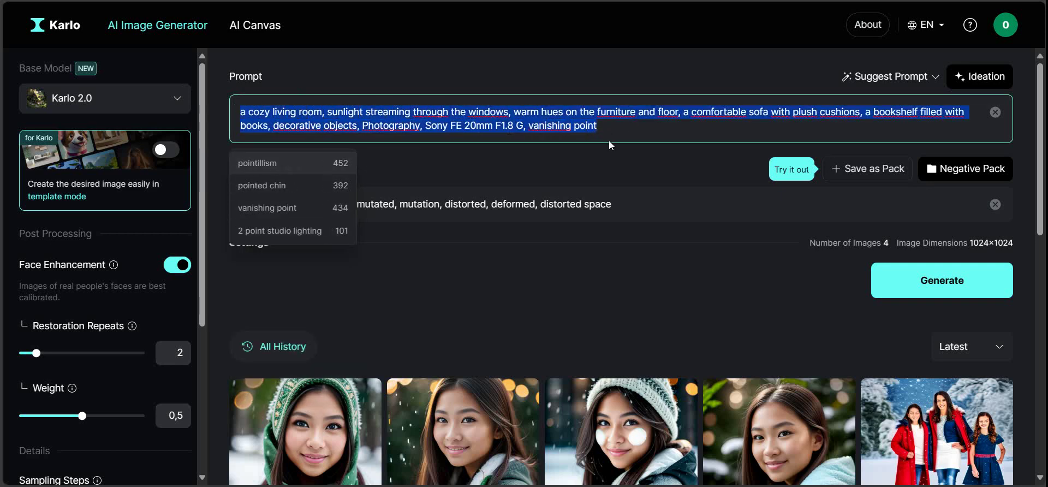
pyautogui.rightClick(617, 127)
pyautogui.click(639, 232)
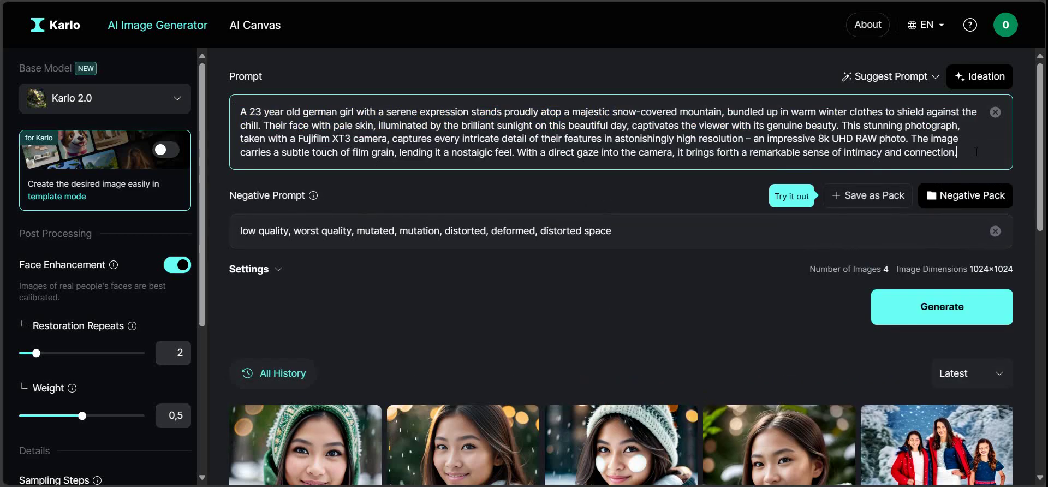
# - Generate four 1024×1024 images from the prompt with Karlo 2.0 and look over the results in the history
pyautogui.click(967, 295)
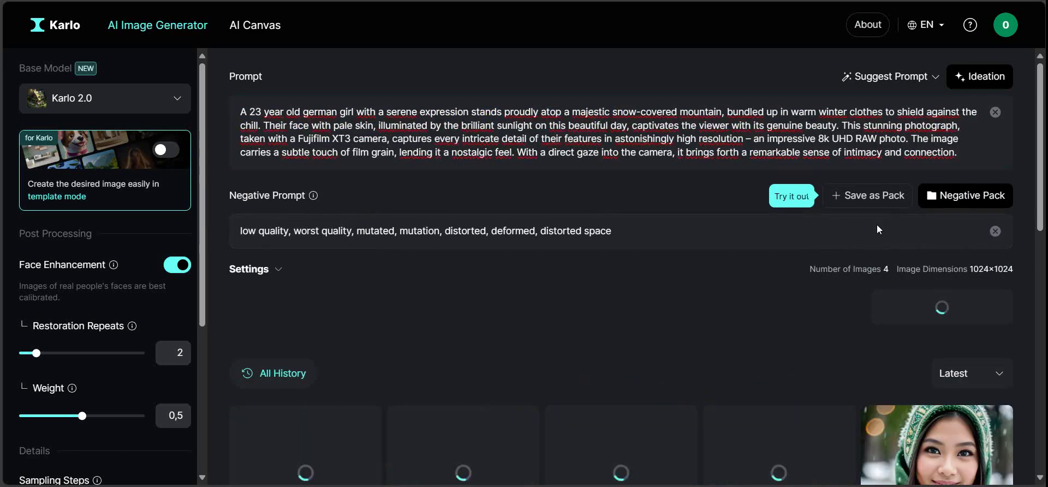
pyautogui.scroll(-3, 533, 296)
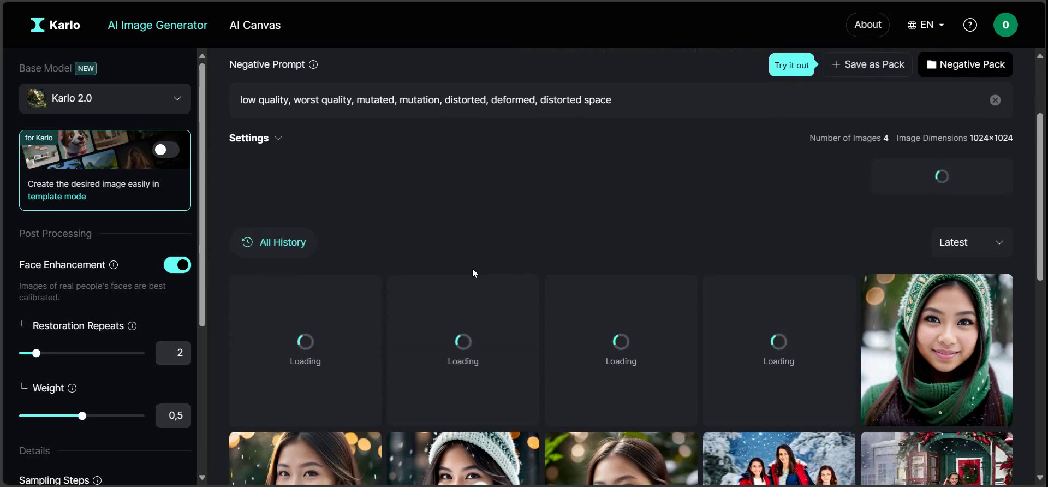
pyautogui.scroll(-3, 473, 271)
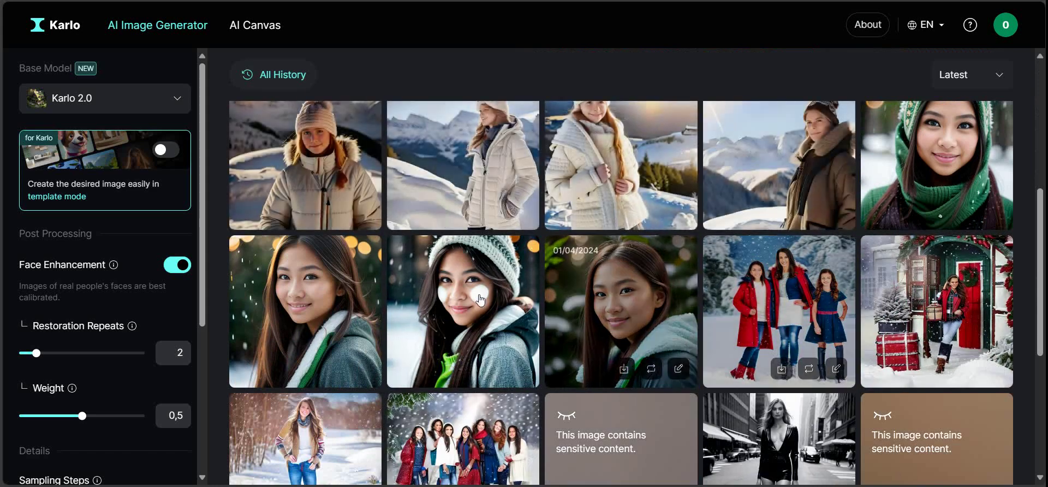
pyautogui.scroll(1, 488, 344)
pyautogui.scroll(1, 488, 344)
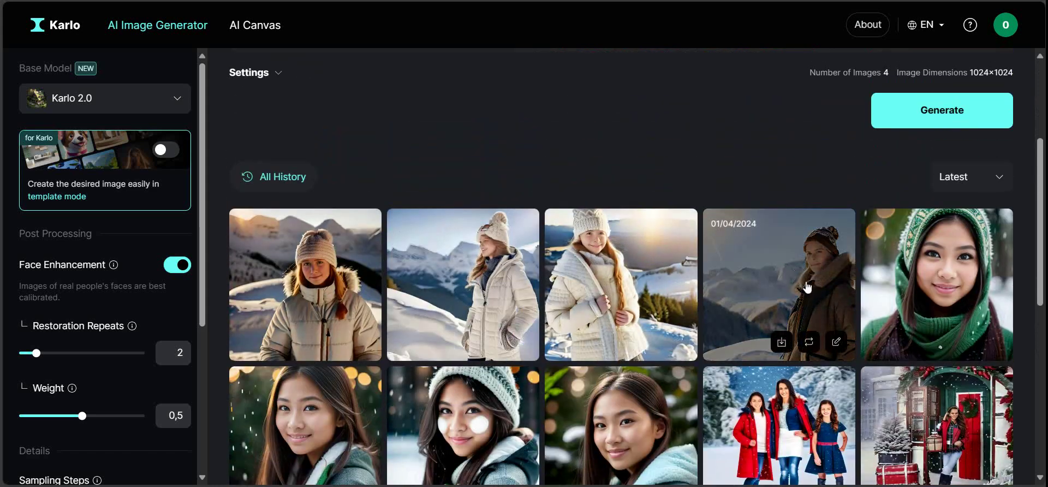
# - Examine each of the four new snowy-mountain portraits in its detail view together with its prompt, closing each one after viewing
pyautogui.click(831, 315)
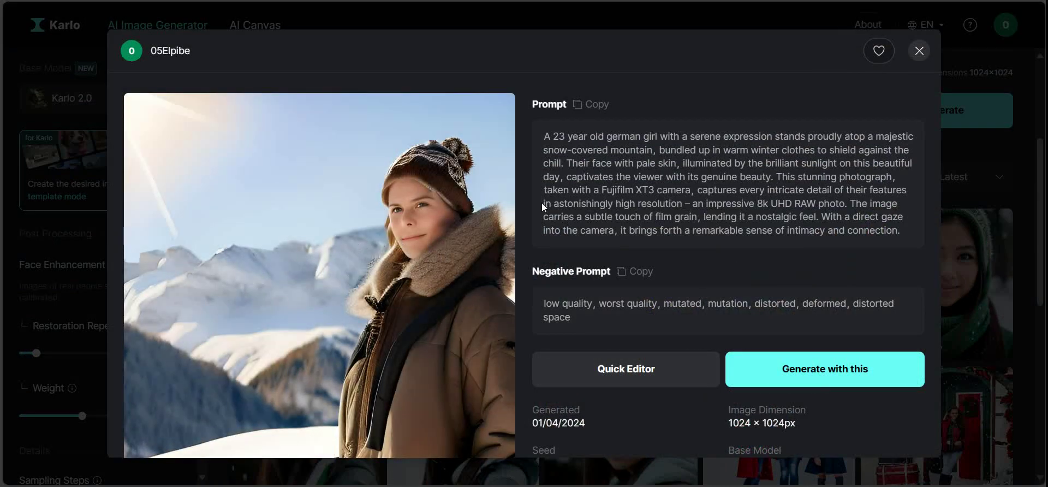
pyautogui.click(918, 55)
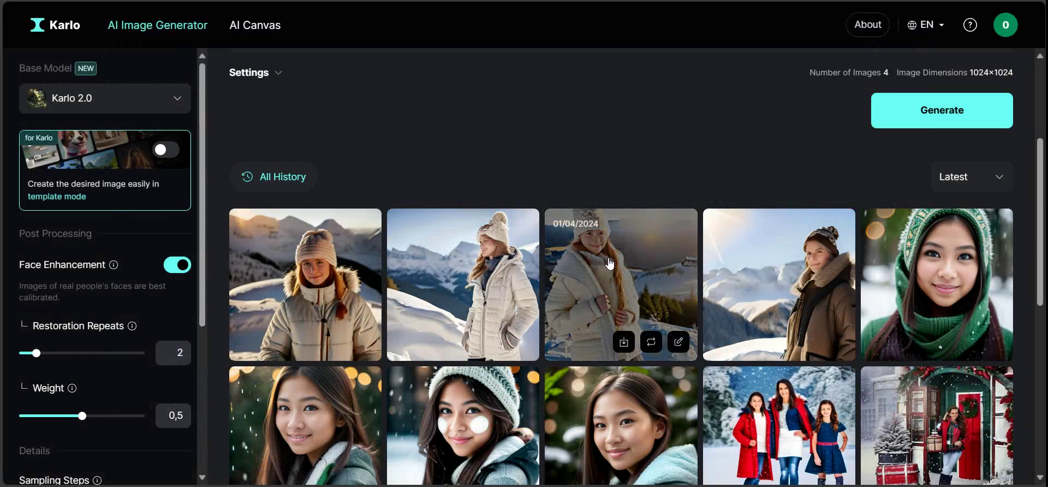
pyautogui.click(607, 258)
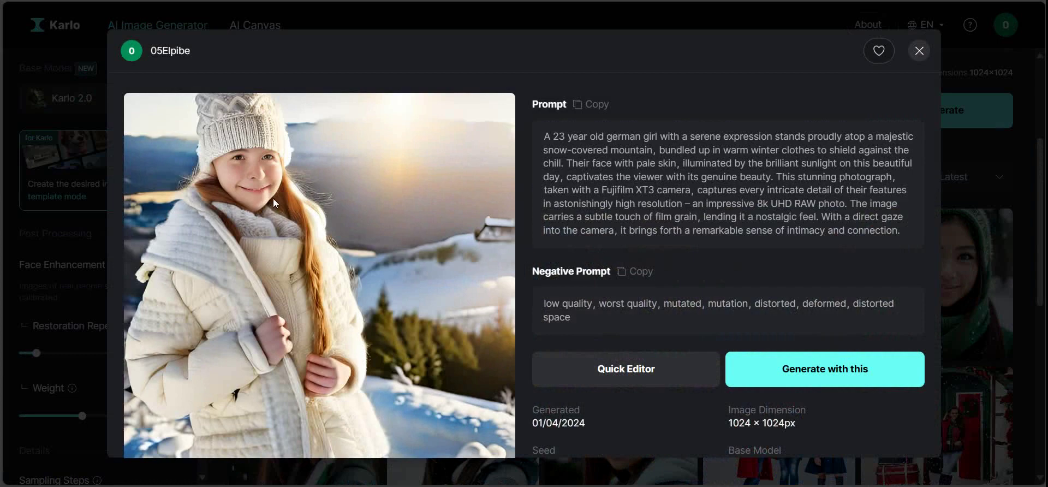
pyautogui.moveTo(541, 135); pyautogui.dragTo(705, 138)
pyautogui.click(905, 60)
pyautogui.click(921, 57)
pyautogui.click(438, 231)
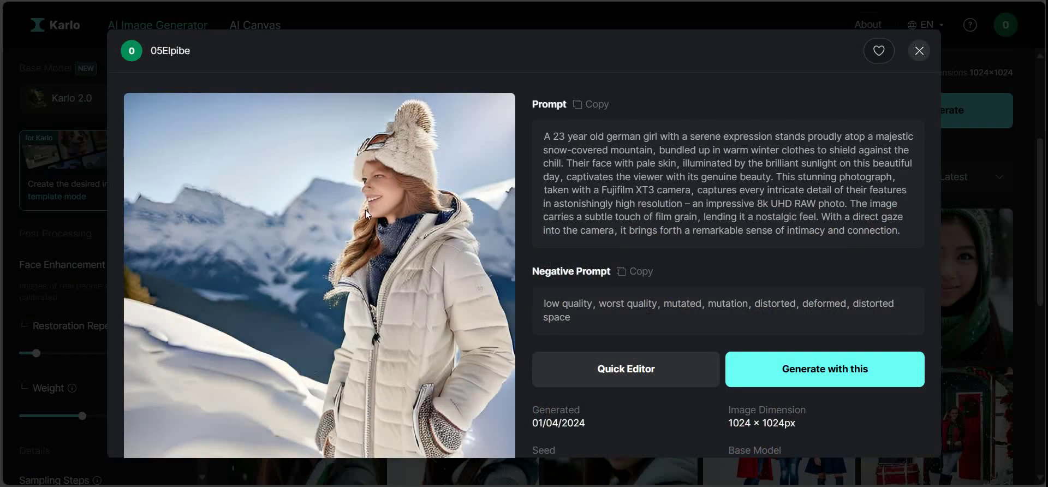
pyautogui.click(919, 50)
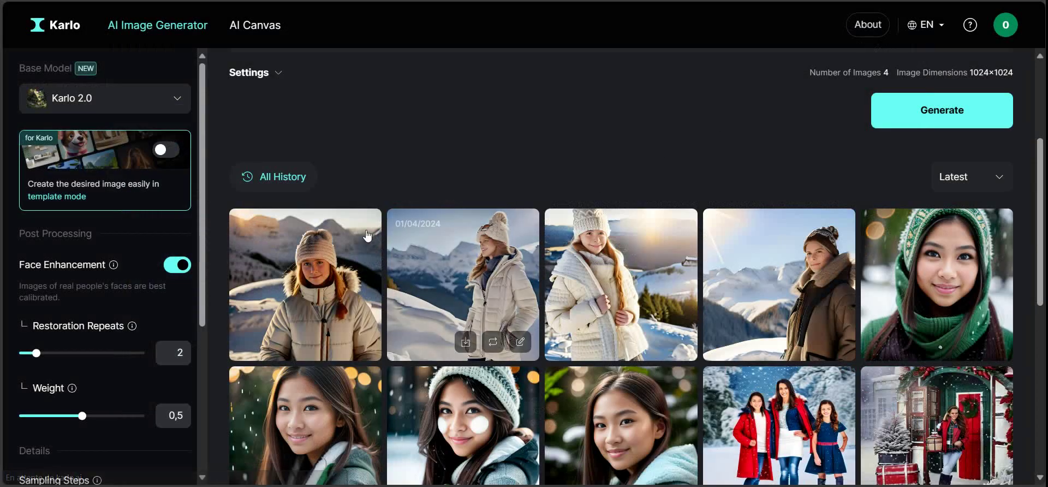
pyautogui.click(319, 247)
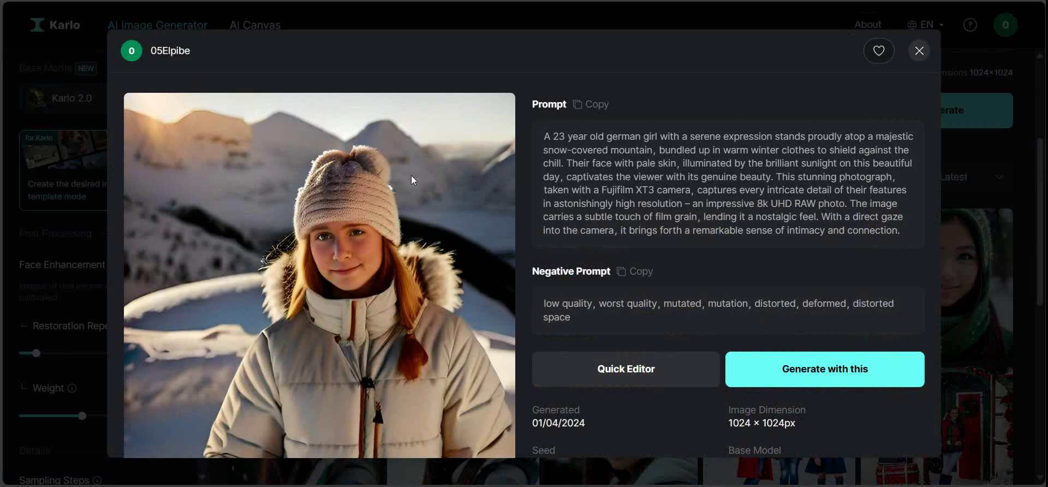
pyautogui.click(919, 50)
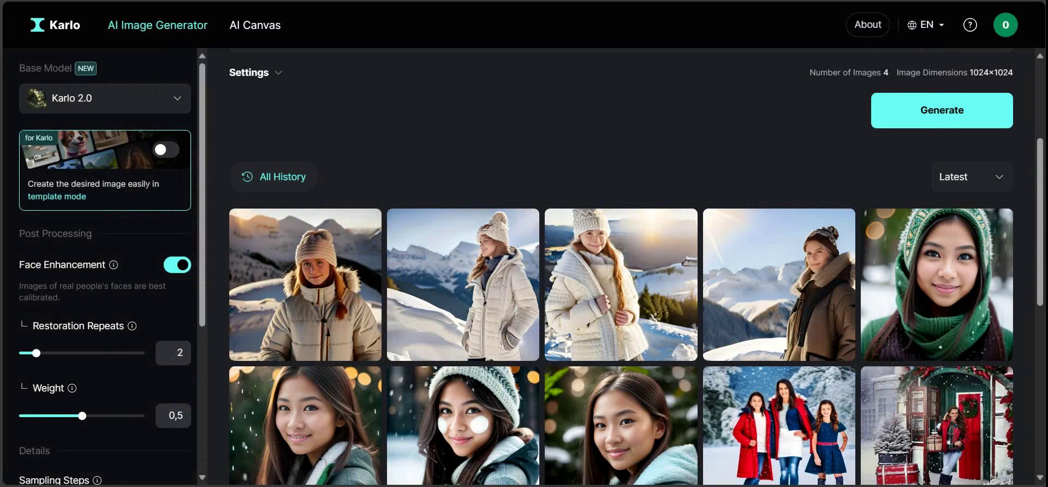
# - Open the list of available base models for image generation
pyautogui.click(183, 104)
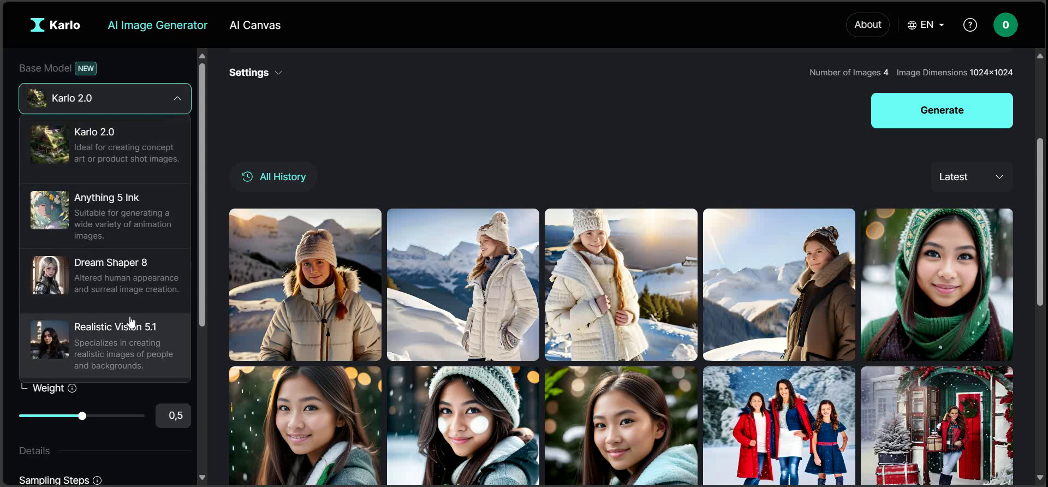